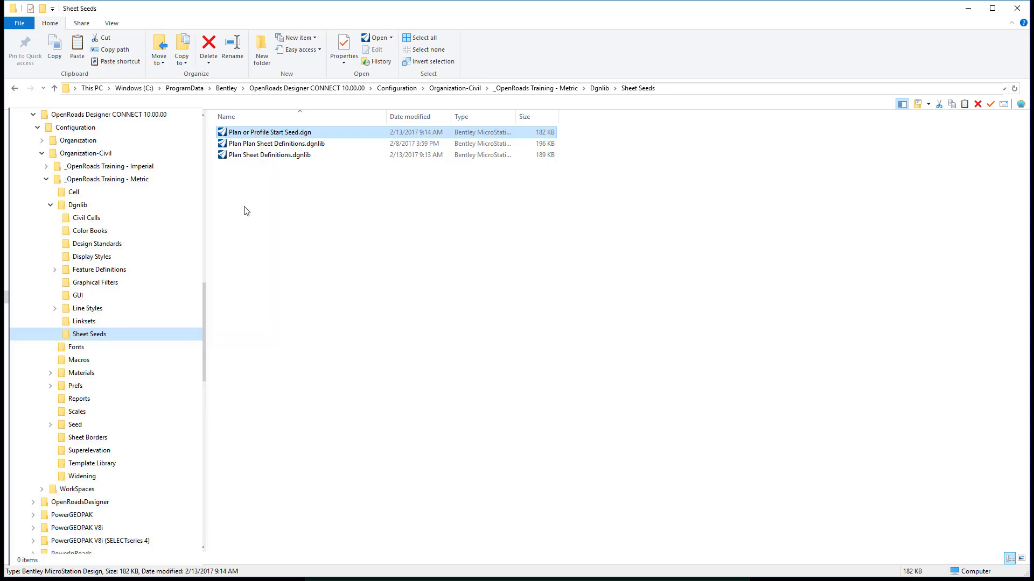
Paste a copy of Plan or Profile Start Seed.dgn into the Sheet Seeds folder
right_click(244, 206)
click(223, 281)
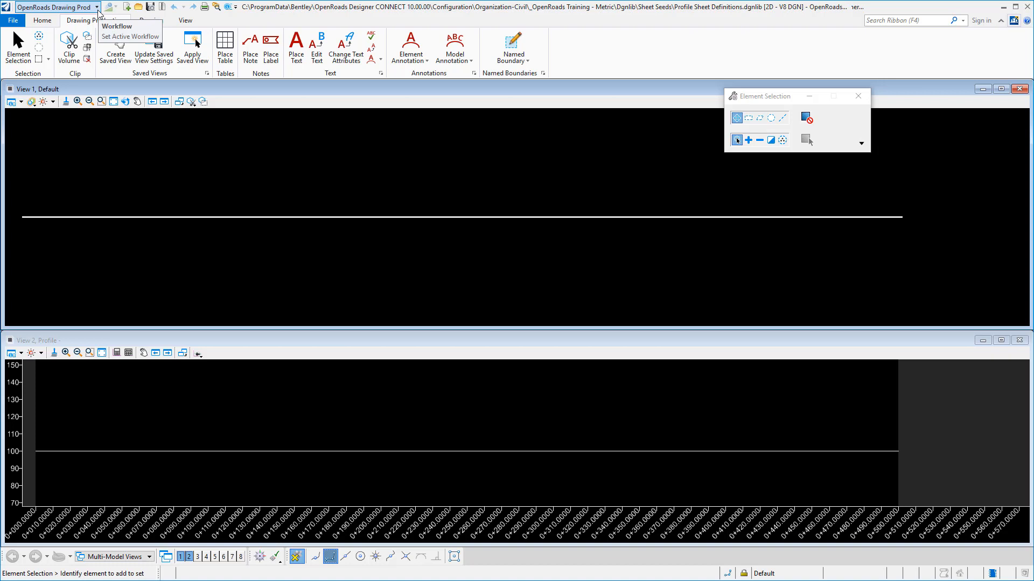
Switch to the OpenRoads Drawing Production workflow and start placing a civil profile named boundary
click(98, 8)
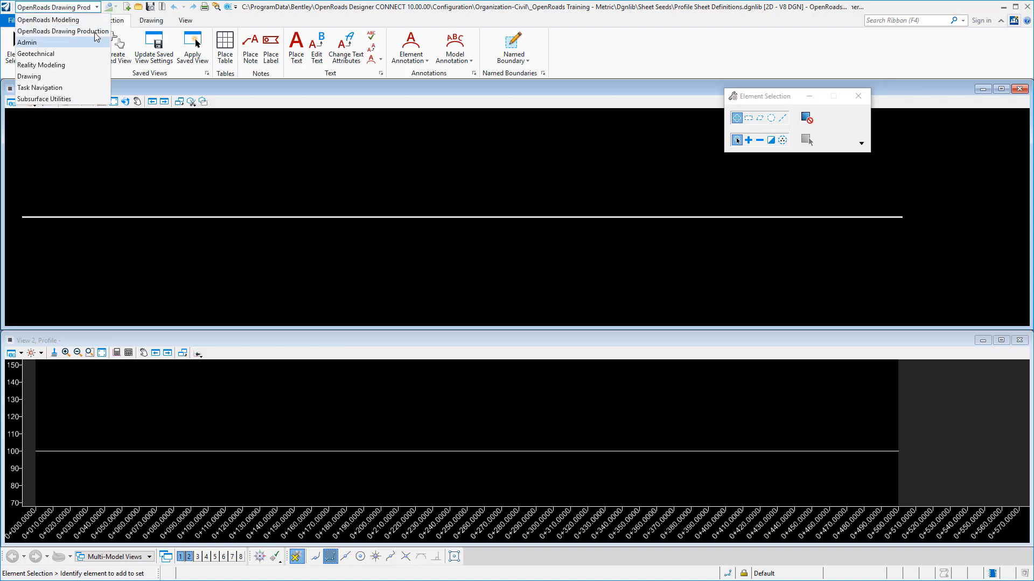
click(95, 31)
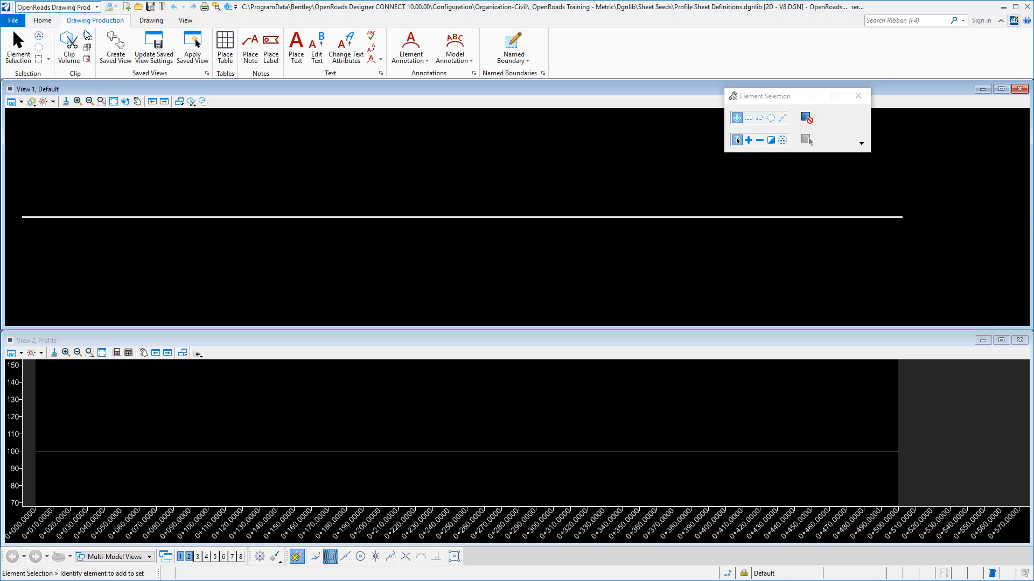
click(516, 47)
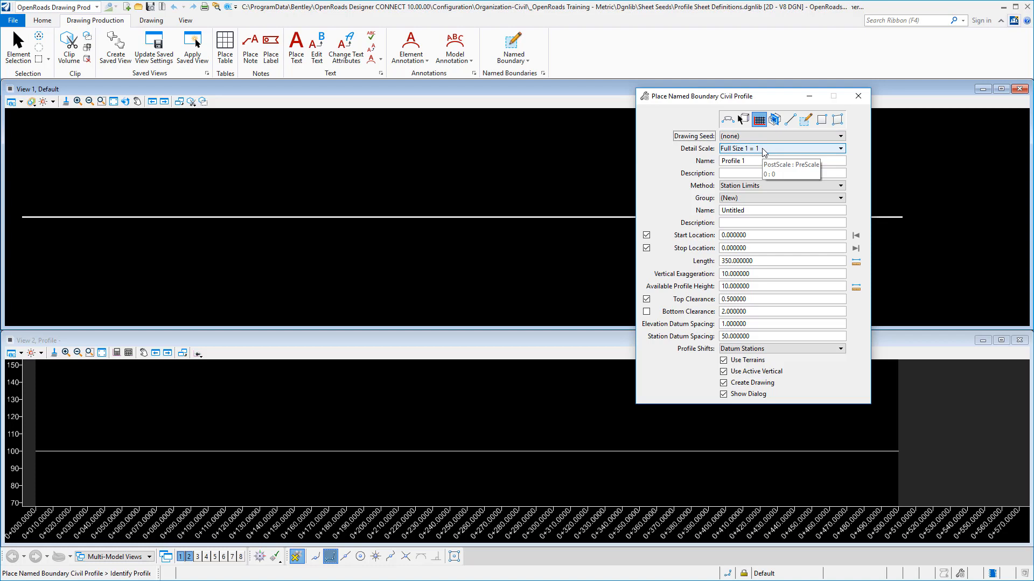
Configure the profile boundary with detail scale 1:500, name A1 PROFILE and the Station Limits method
click(762, 149)
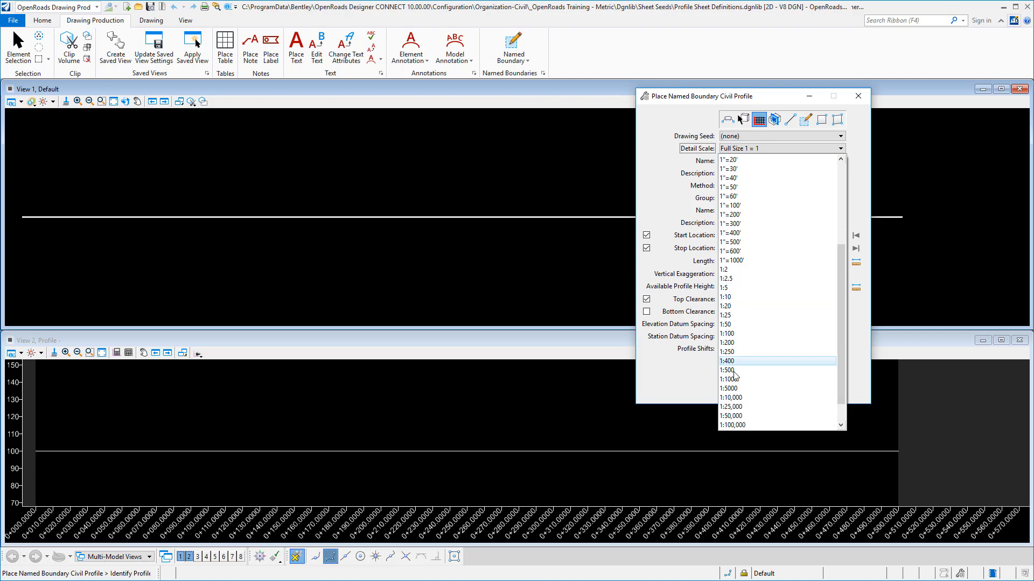
click(756, 397)
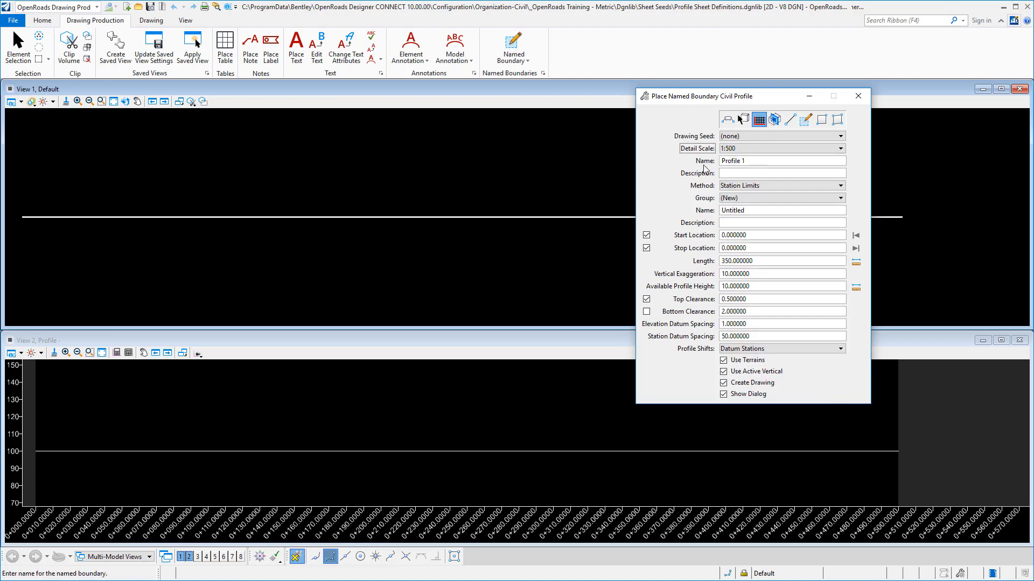
key(Tab)
text(A1)
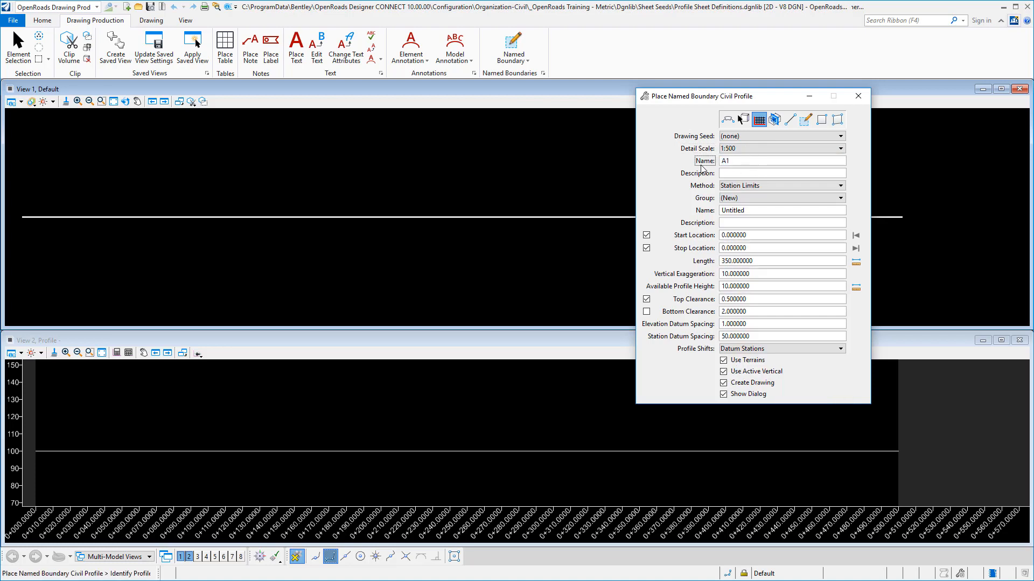
text( PROFILE)
key(Tab)
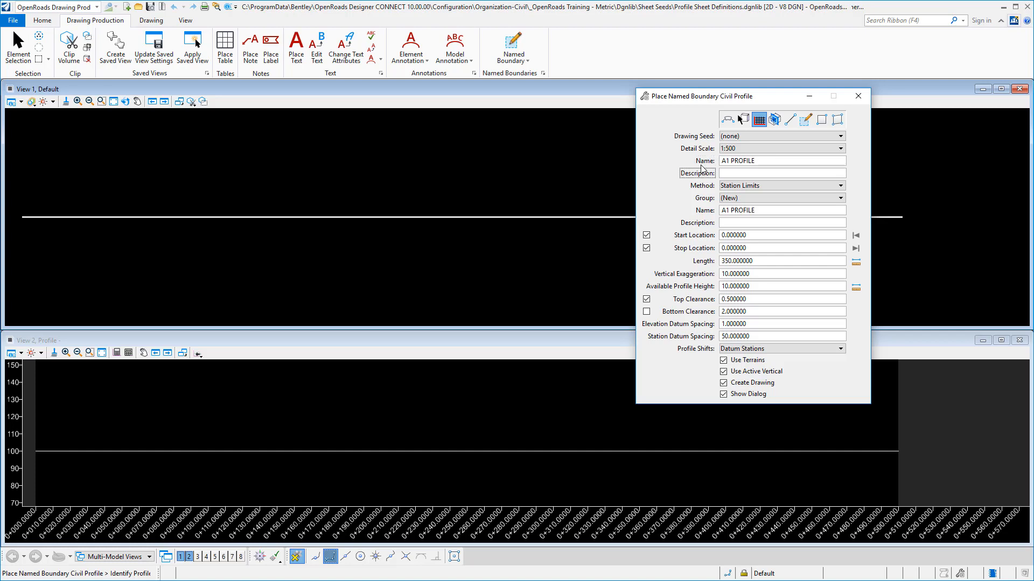
click(725, 187)
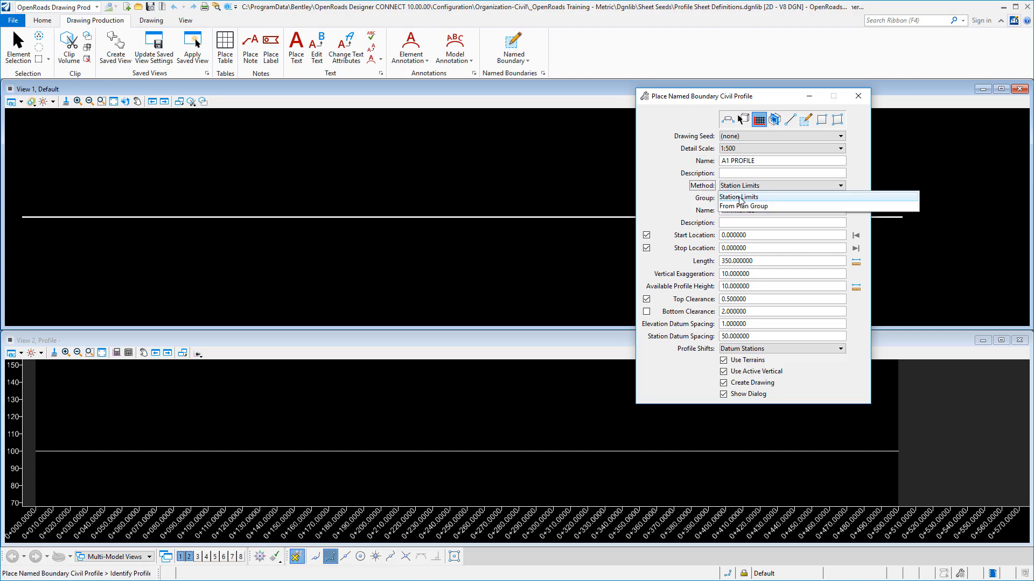
click(741, 197)
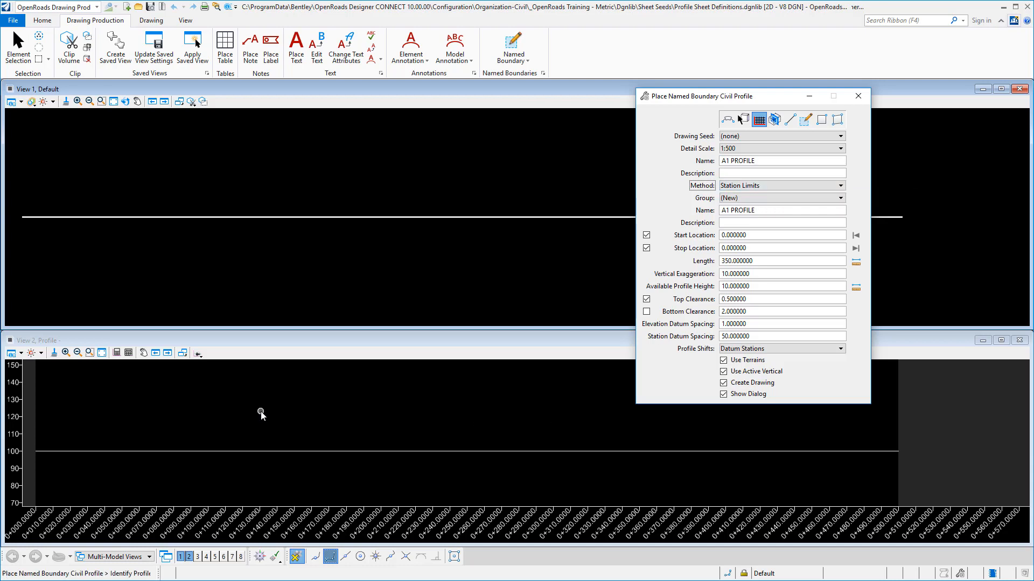
Select the profile to bound and set its station limits from the path start, 0+000, to 0+350
click(261, 415)
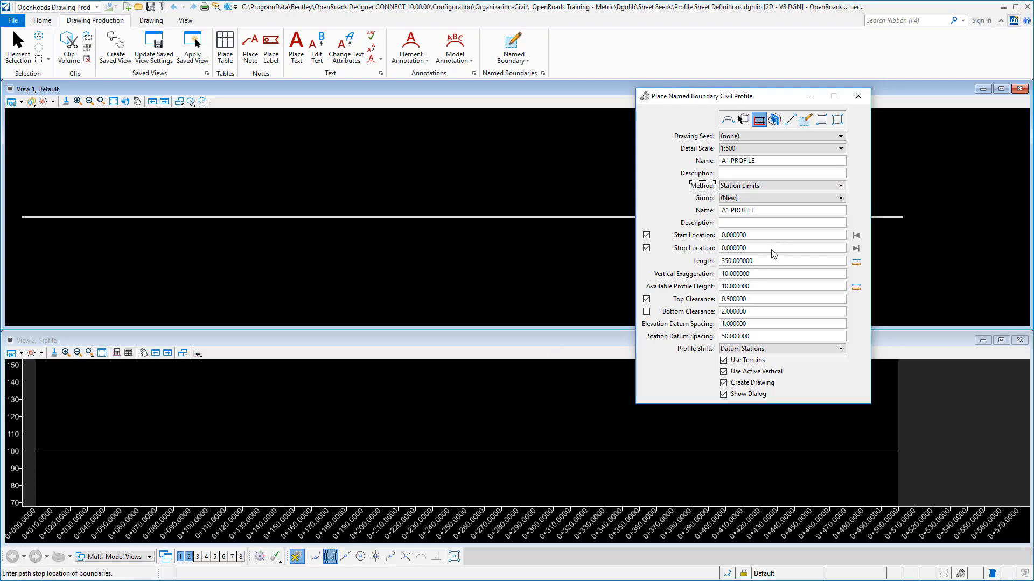
click(778, 234)
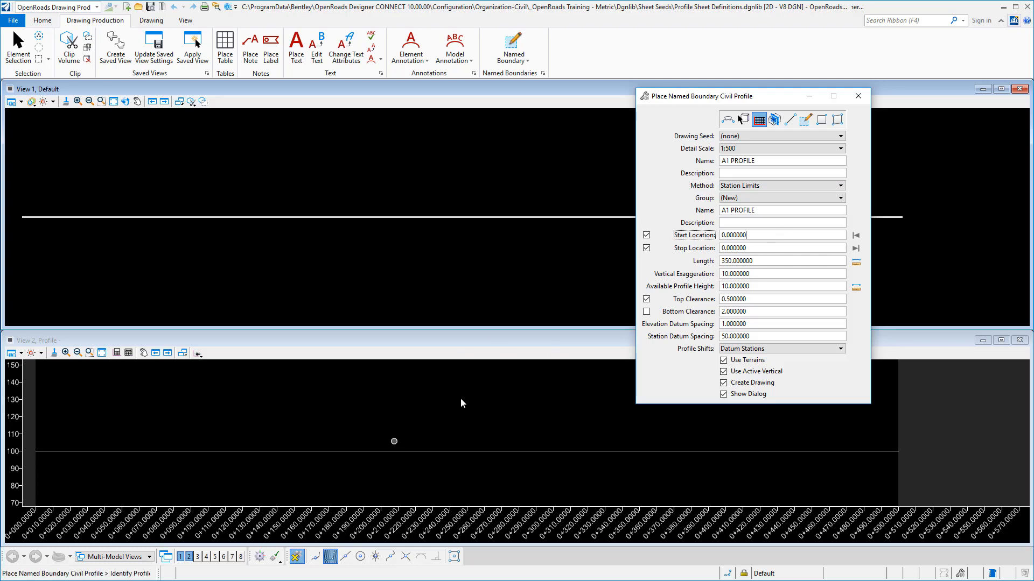
click(481, 400)
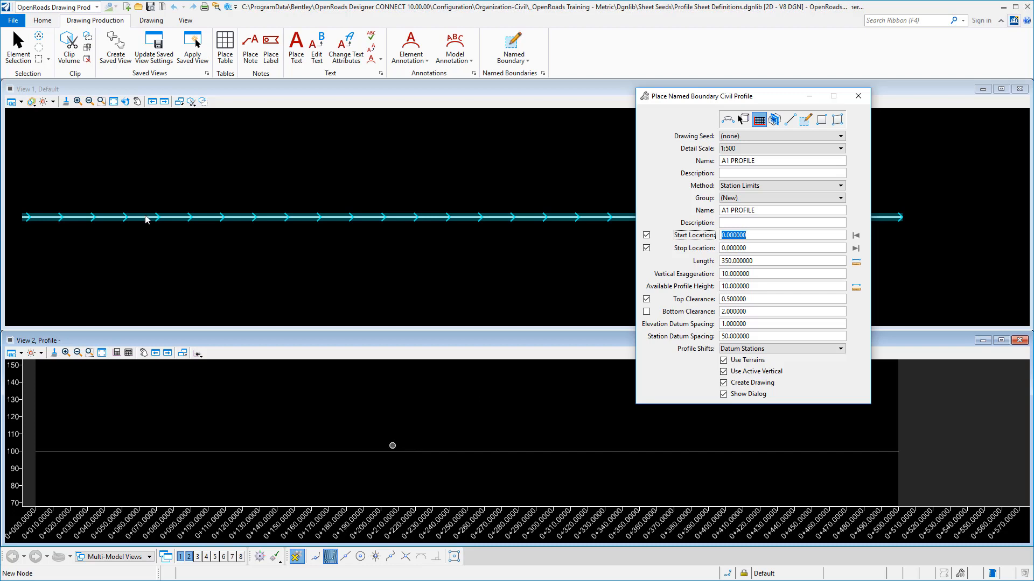
click(506, 425)
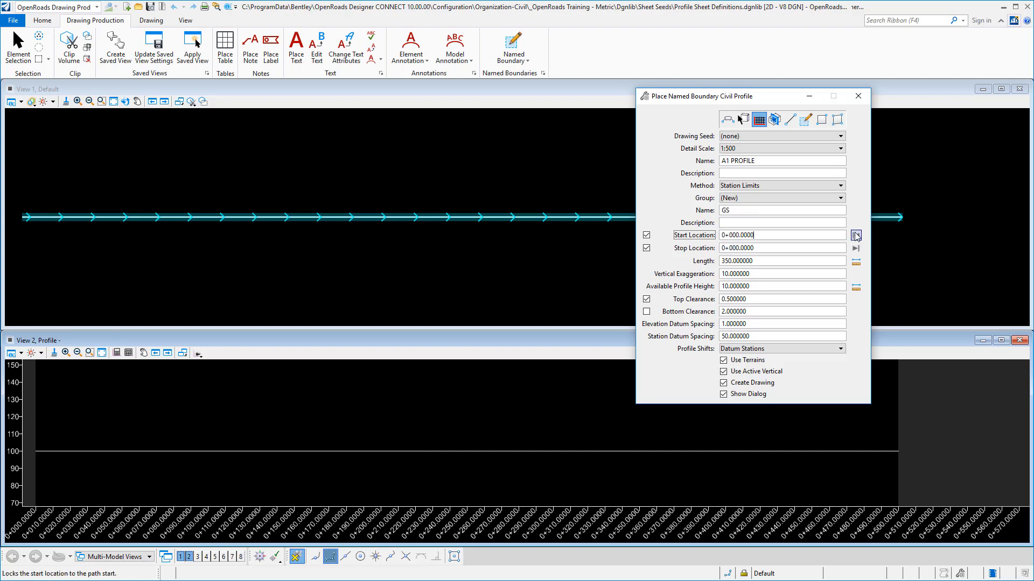
click(780, 249)
drag(766, 250, 714, 250)
text(350)
key(Tab)
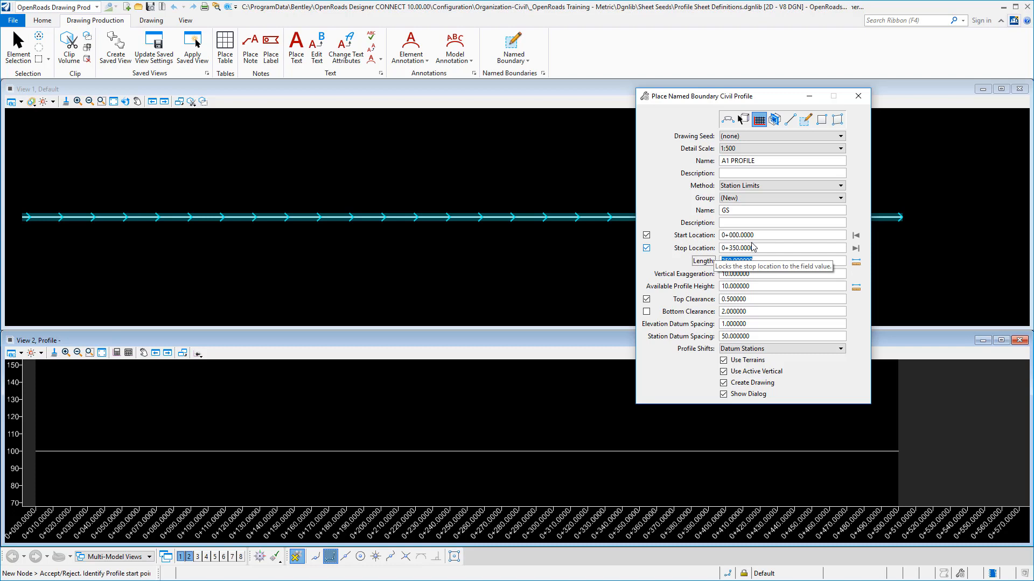
Set the available profile height of the named boundary to 20
click(757, 275)
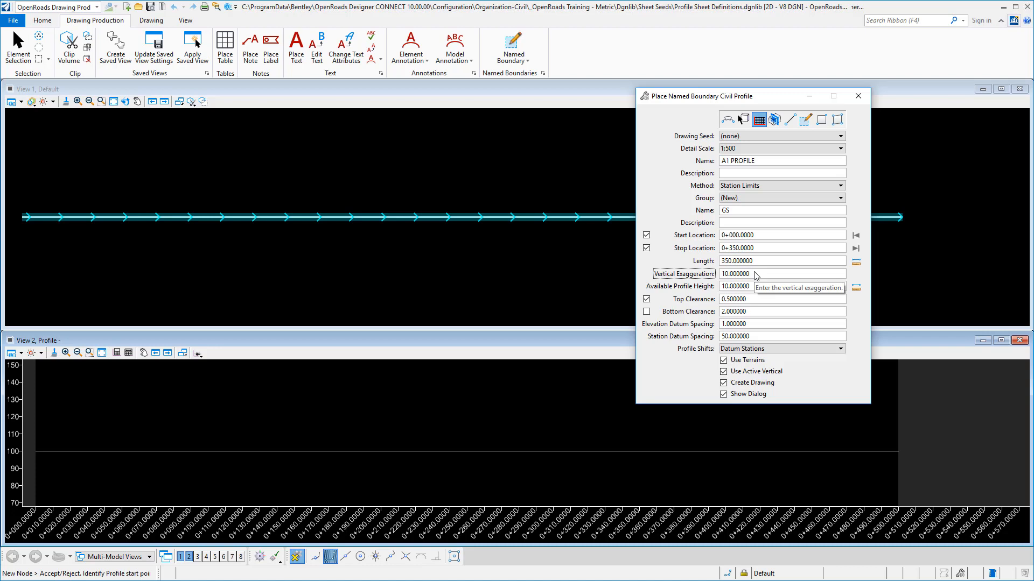
click(758, 290)
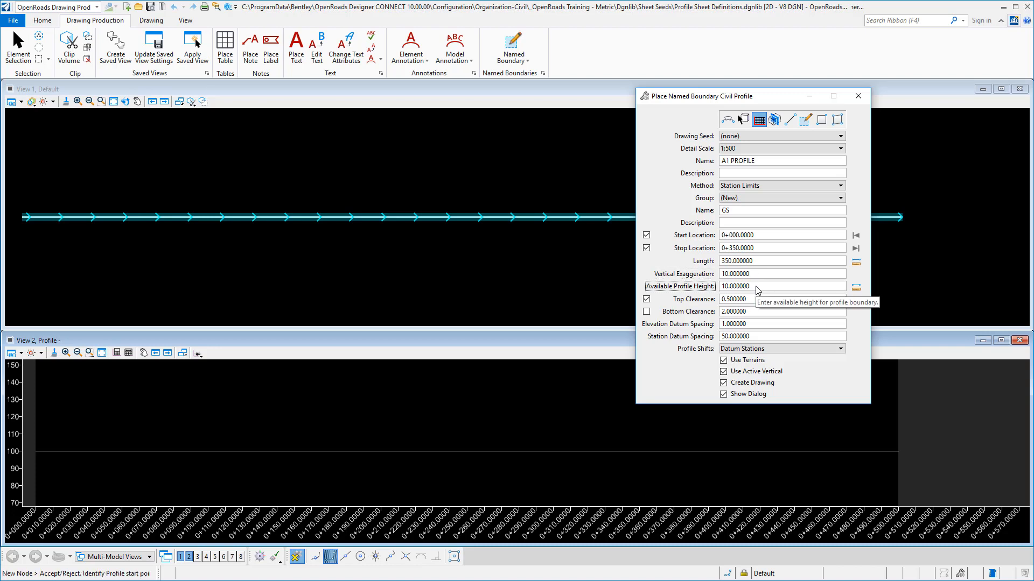
key(BackSpace)
key(BackSpace)
key(BackSpace)
key(BackSpace)
key(BackSpace)
key(BackSpace)
key(BackSpace)
key(BackSpace)
text(20)
key(Tab)
key(shift+Tab)
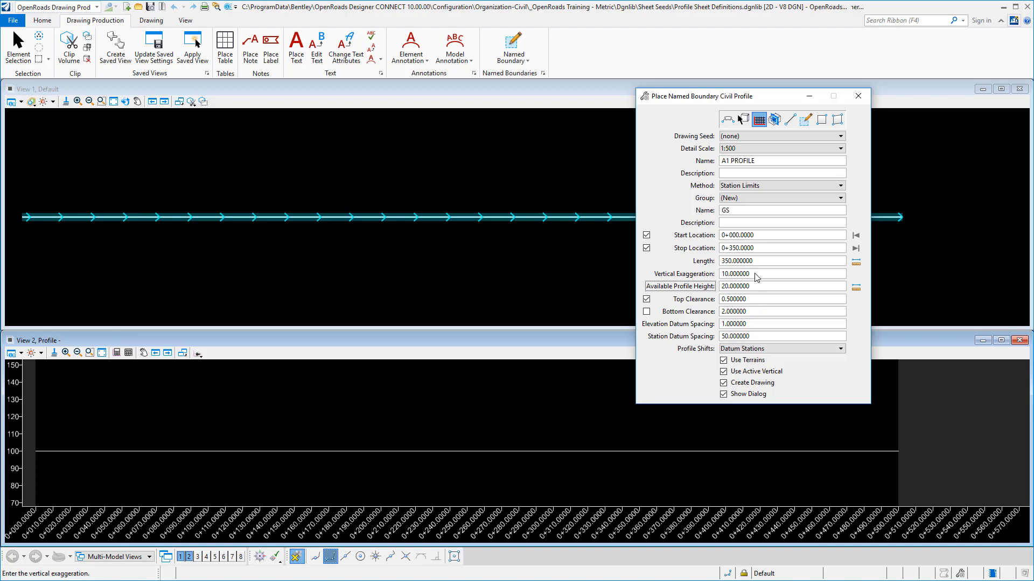
click(754, 274)
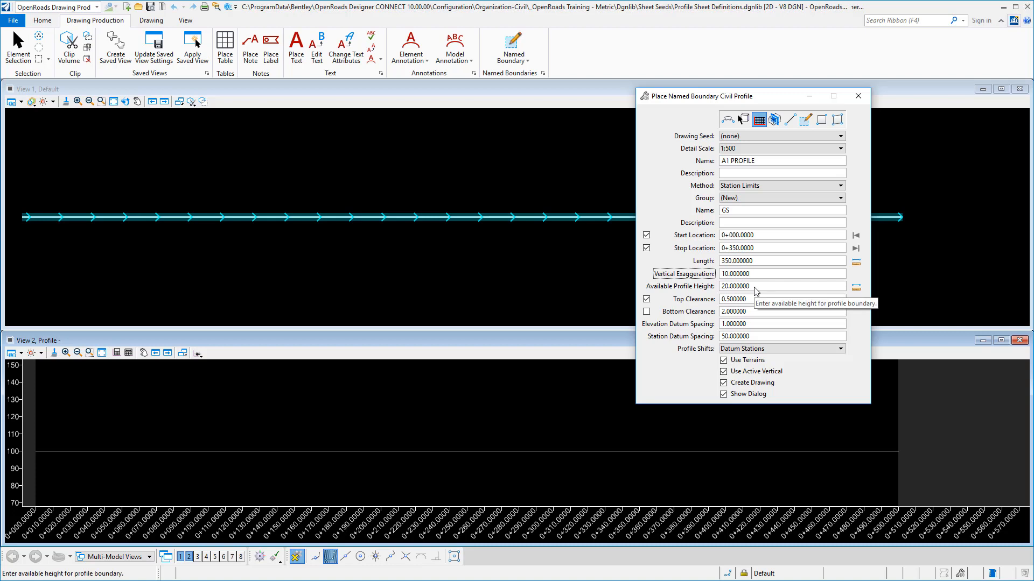
click(751, 299)
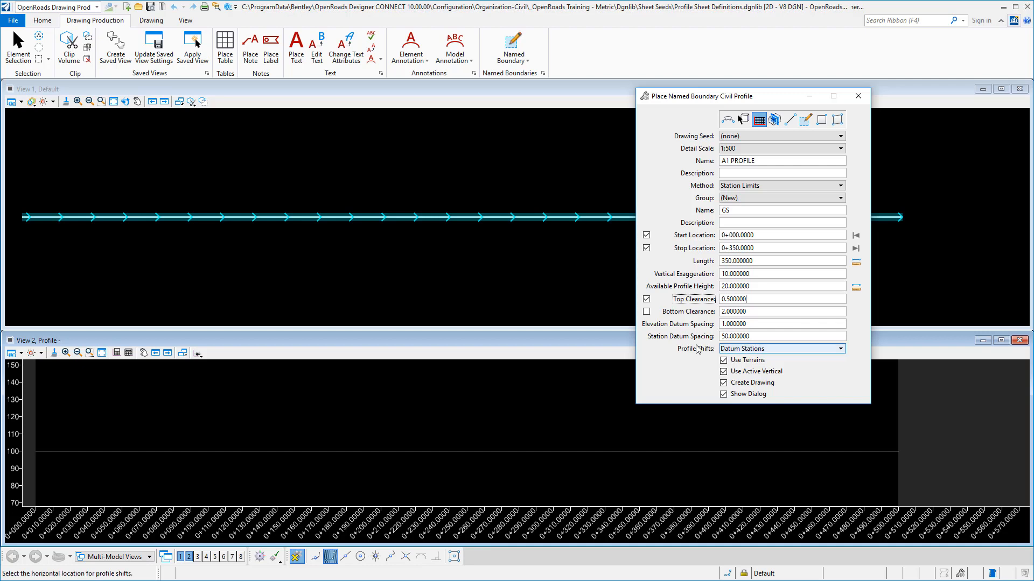
click(754, 337)
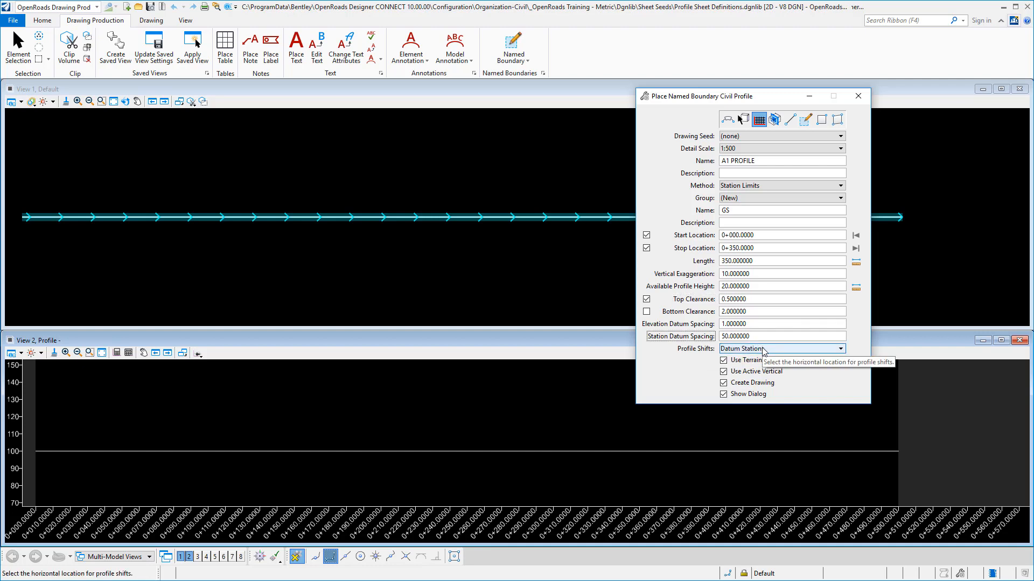
click(764, 350)
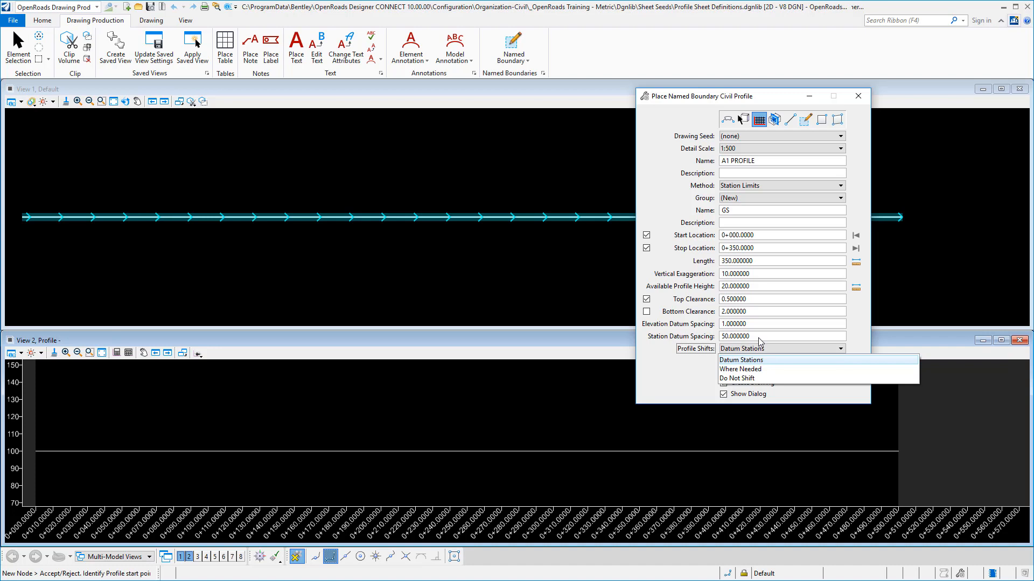
click(760, 338)
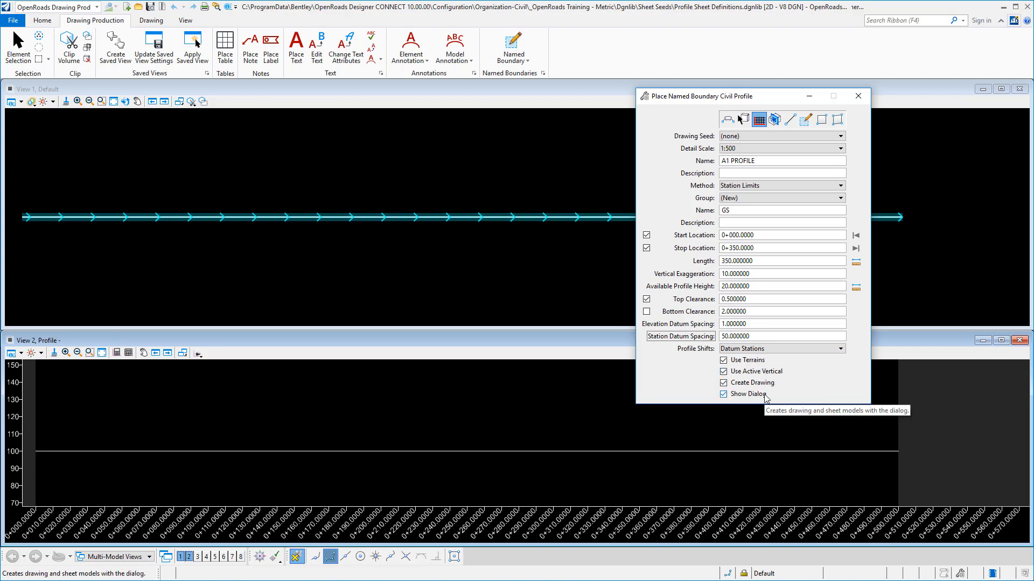
Place the named boundary in the profile view and accept it to bring up the drawing creation settings
click(394, 421)
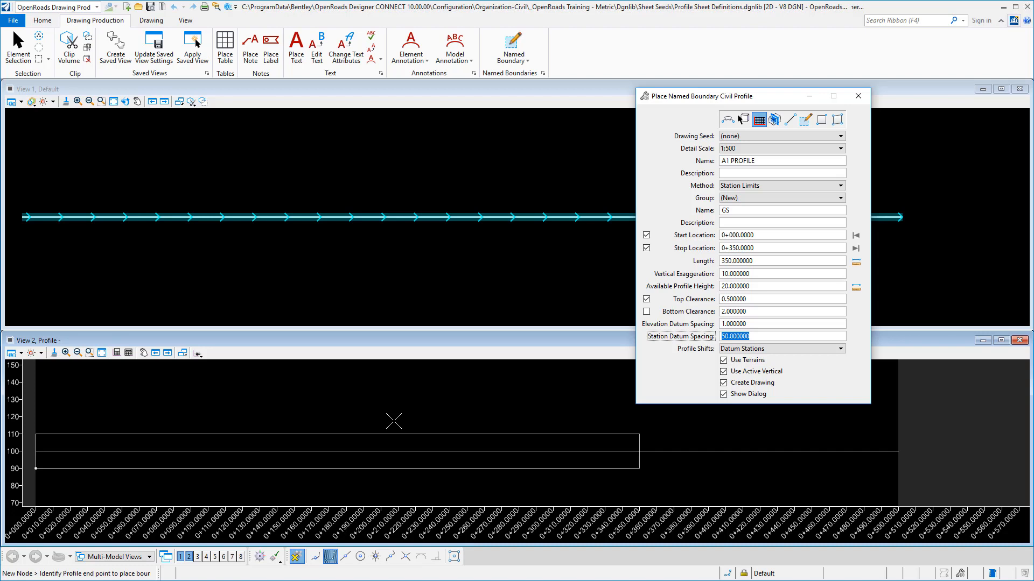
click(394, 421)
click(393, 421)
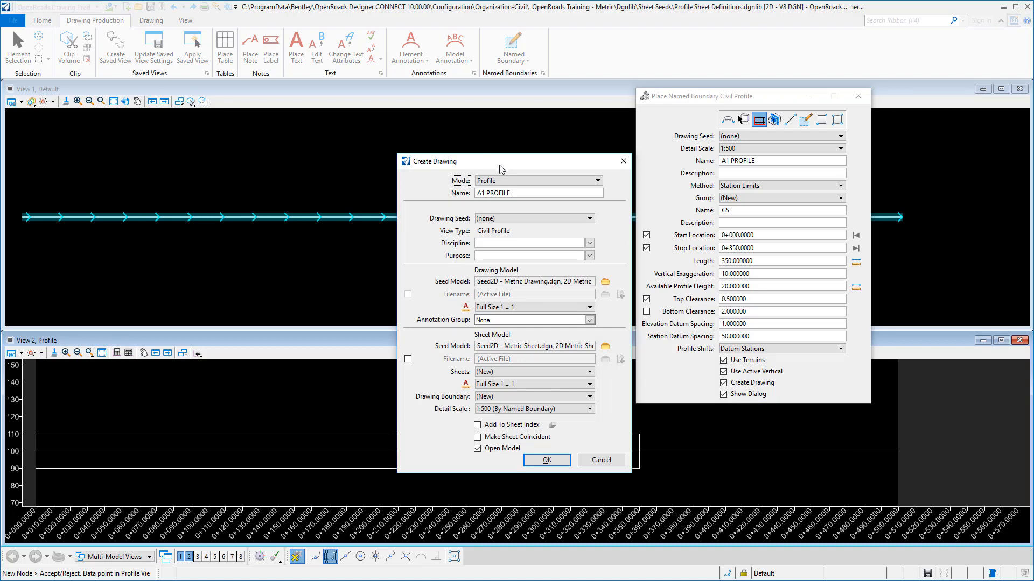
Set the new drawing's discipline to Civil and its purpose to Profile View
click(520, 195)
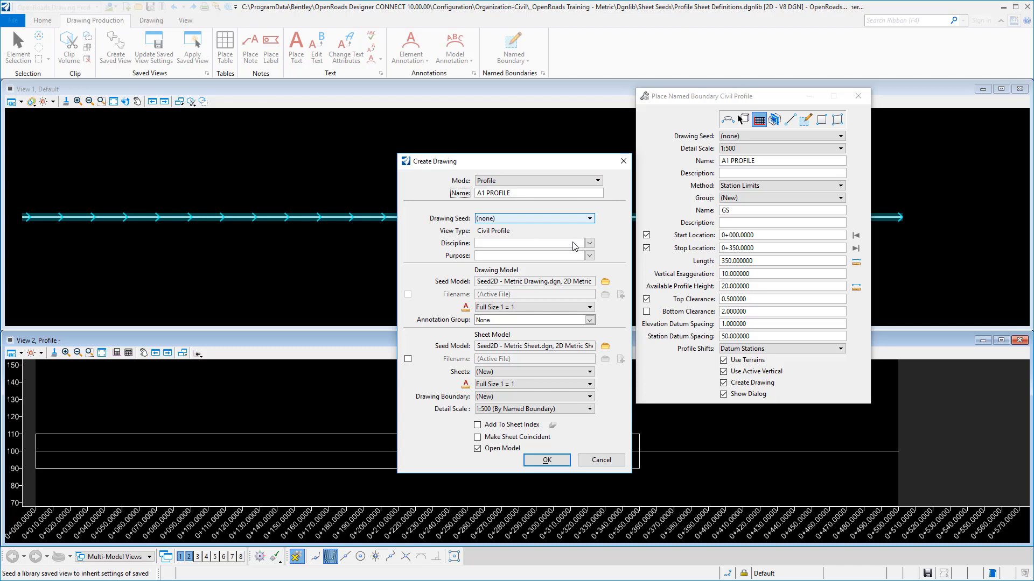
click(588, 244)
click(484, 273)
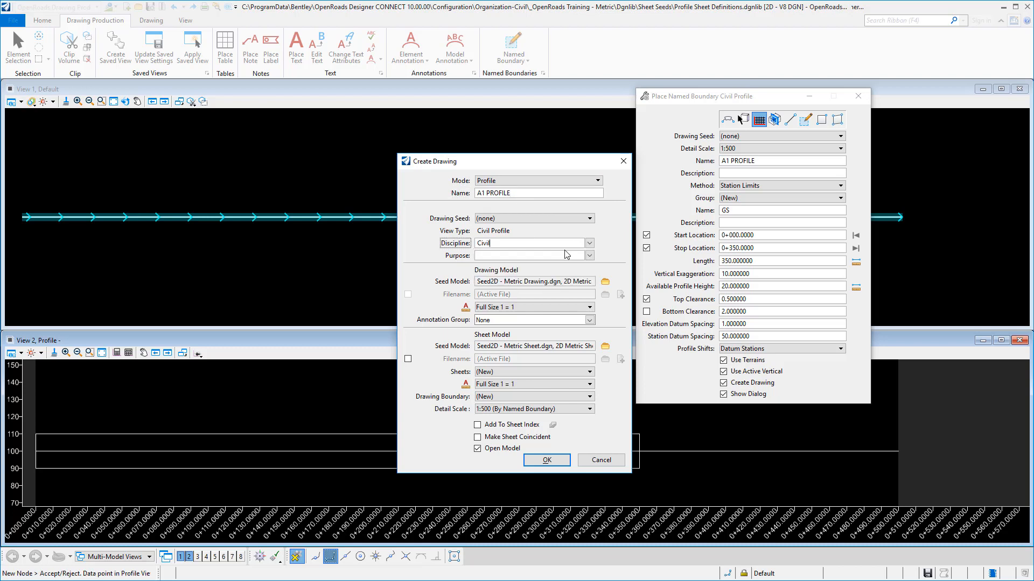
click(590, 256)
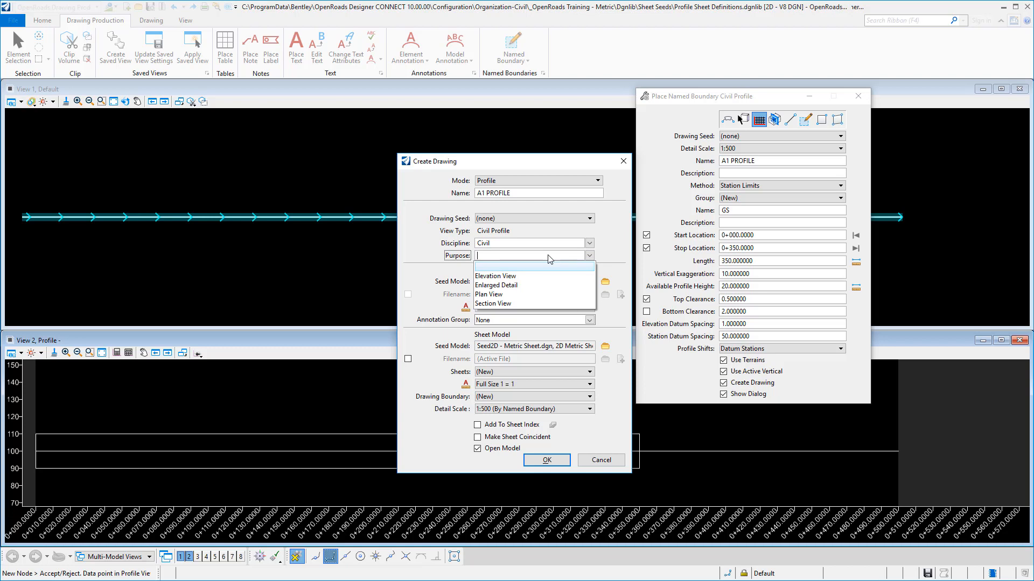
text(Profil)
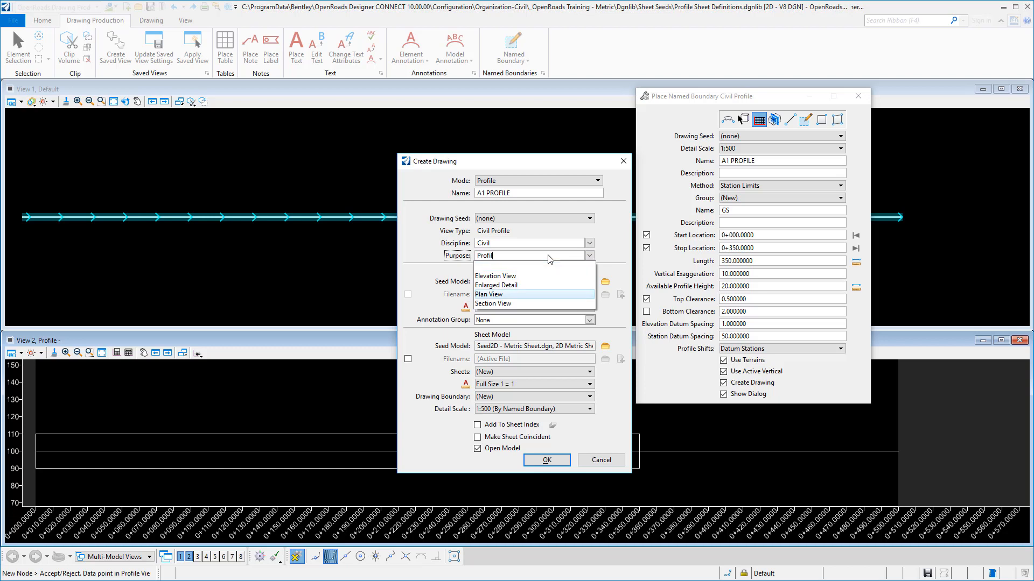
text(e View)
key(Tab)
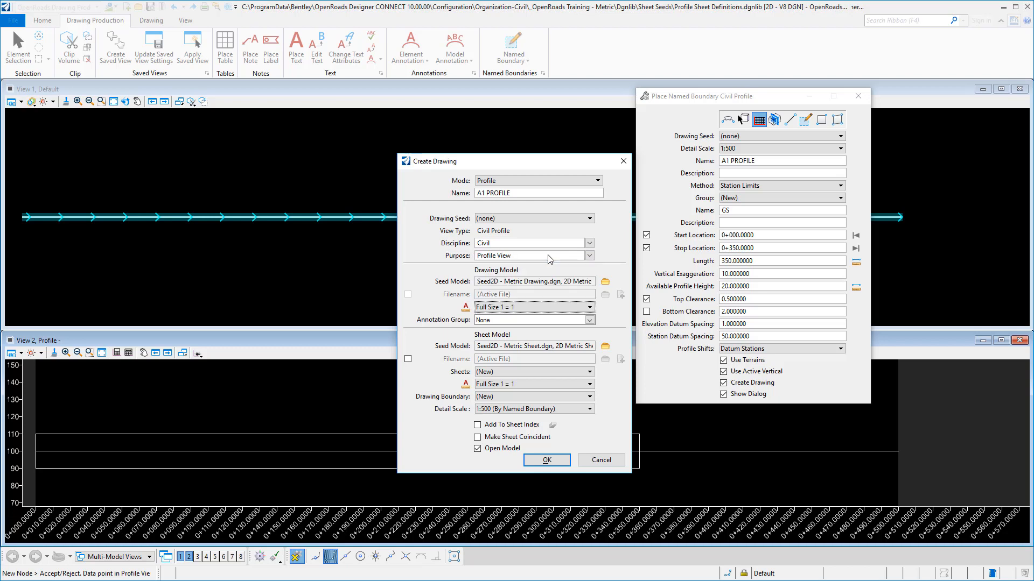
Use the 2D Metric Drawing model from Seed2D - Metric Drawing.dgn as drawing seed and set the drawing model's annotation scale to 1:500
click(605, 282)
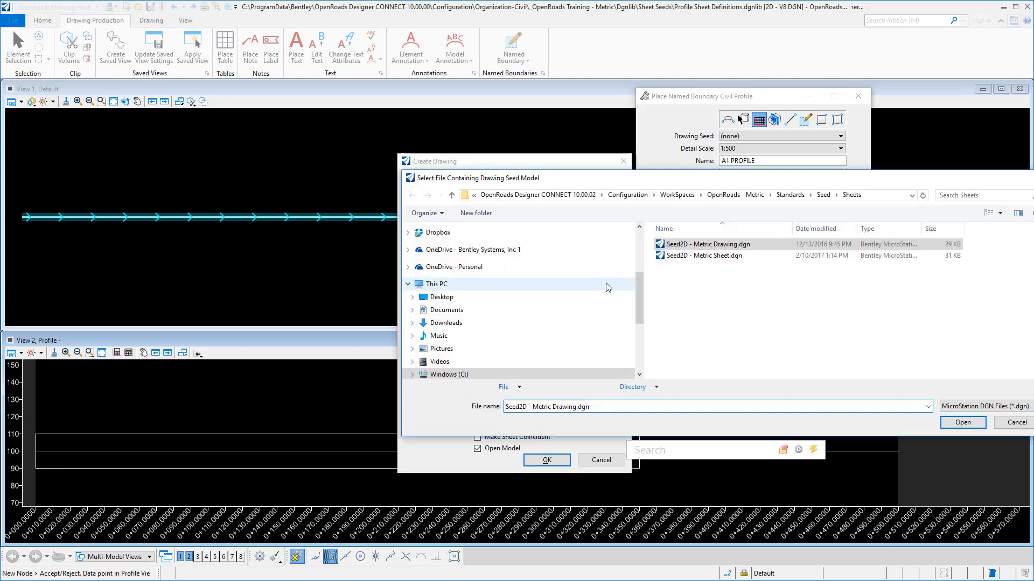
double_click(708, 245)
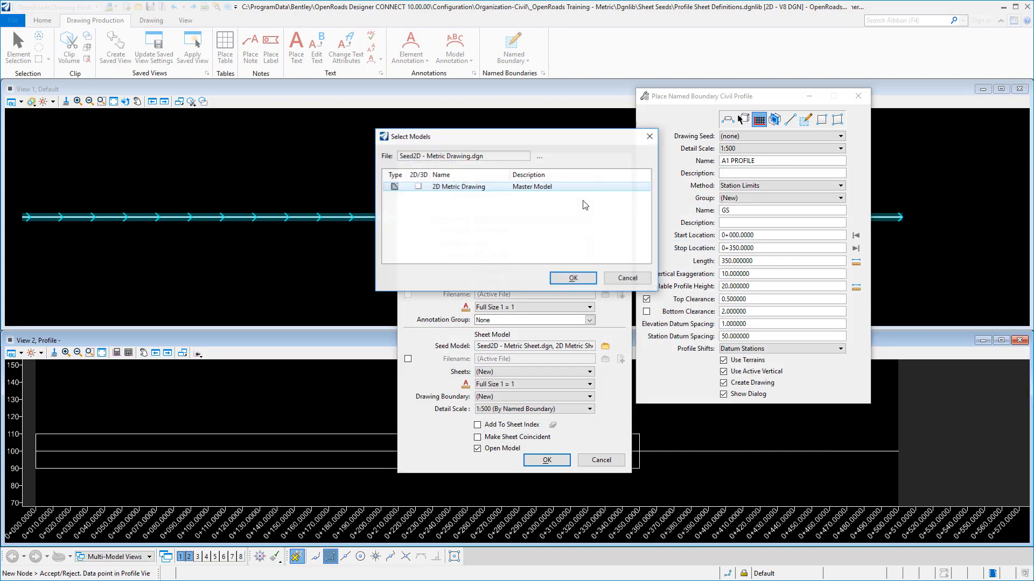
double_click(549, 188)
click(539, 308)
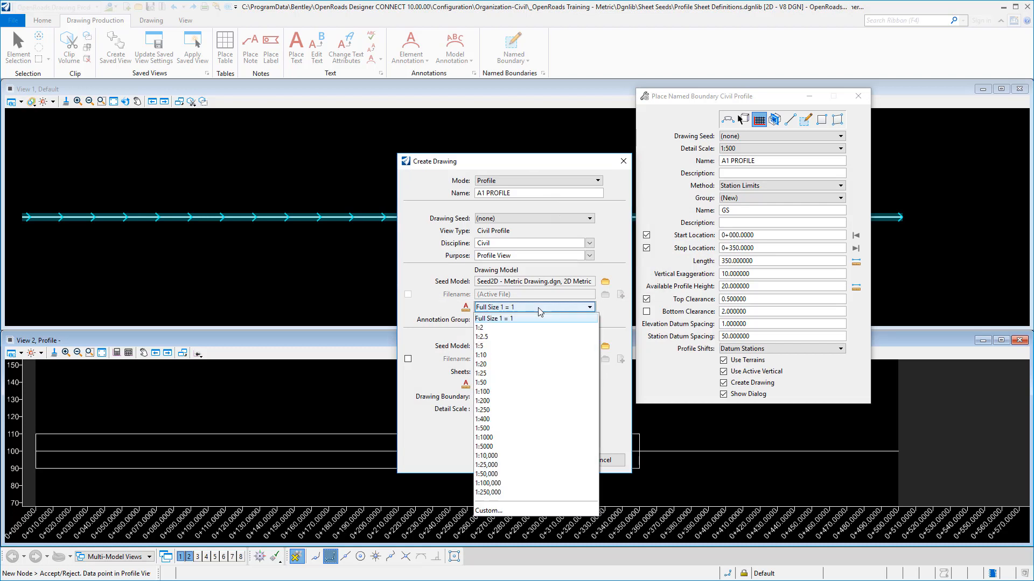
click(484, 428)
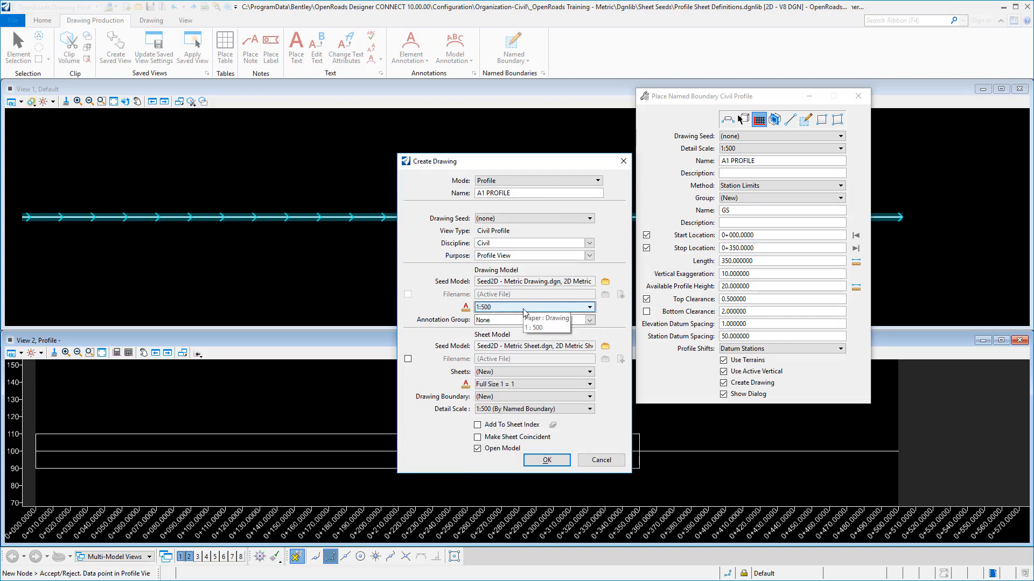
Set the drawing model's annotation group to Profile Grid from the Profile drawing groups
click(590, 320)
click(480, 339)
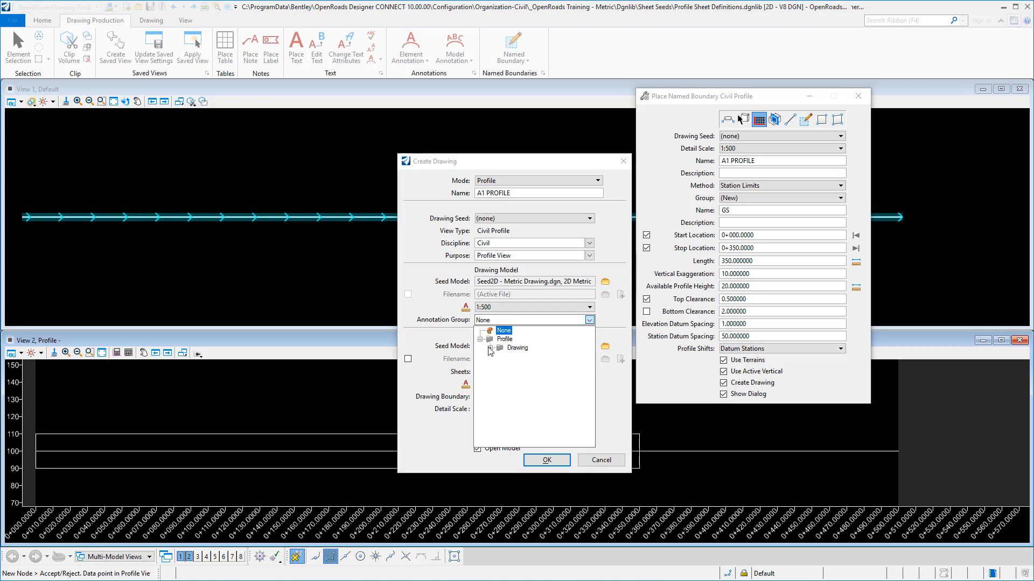
click(490, 349)
click(525, 357)
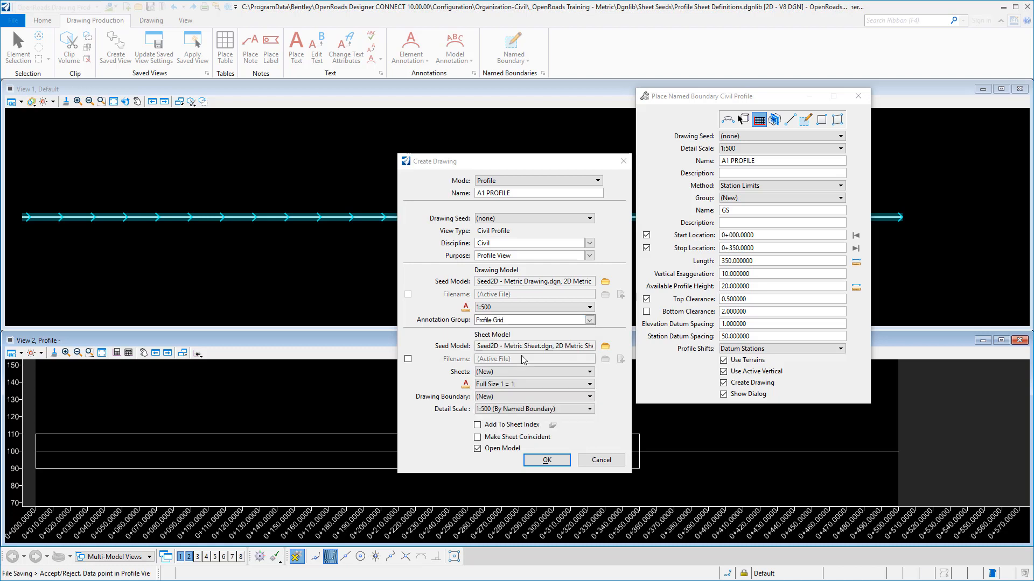
Use the 2D Metric Sheet model from Seed2D - Metric Sheet.dgn as the sheet seed
click(605, 346)
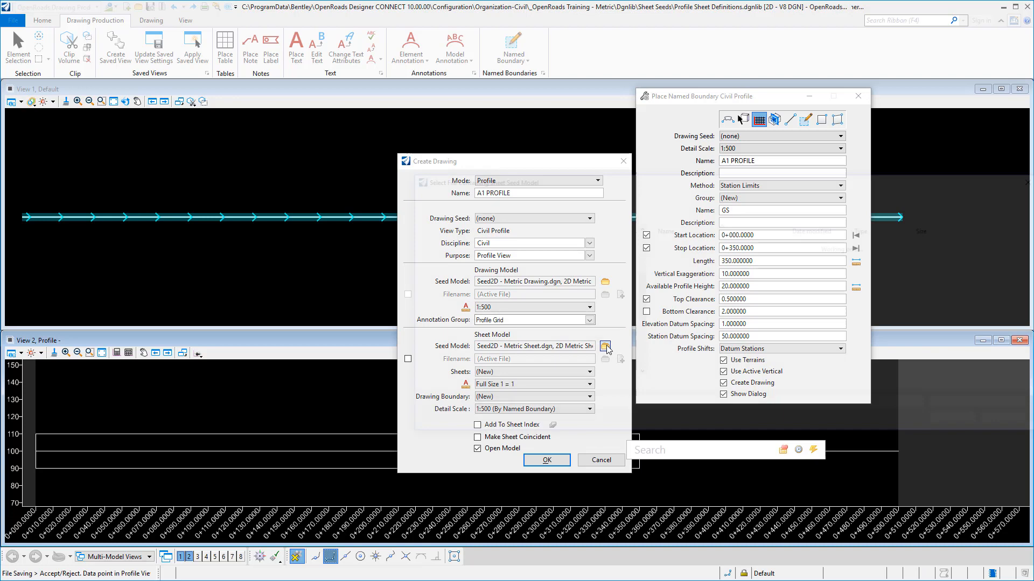
double_click(694, 256)
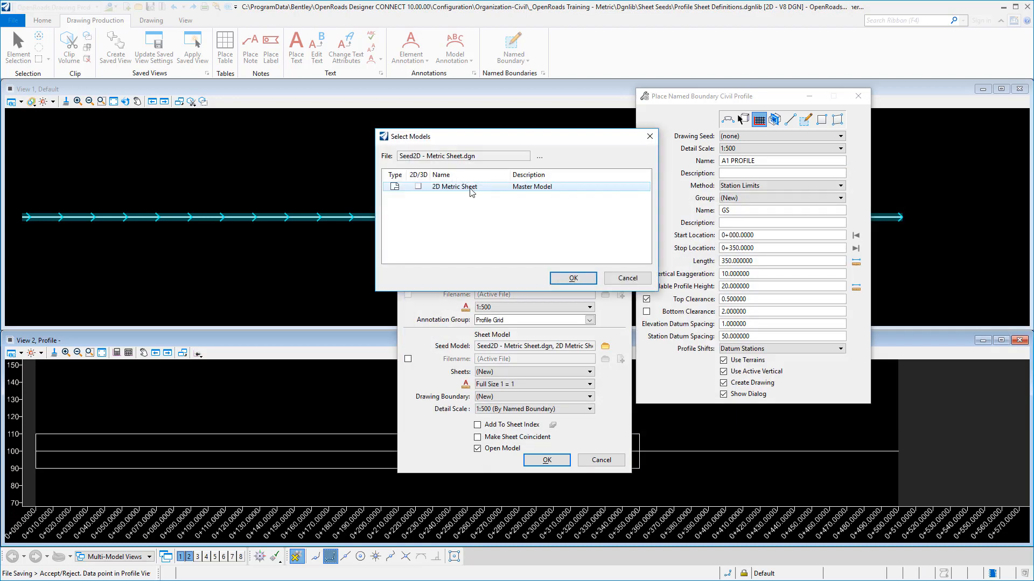
double_click(470, 188)
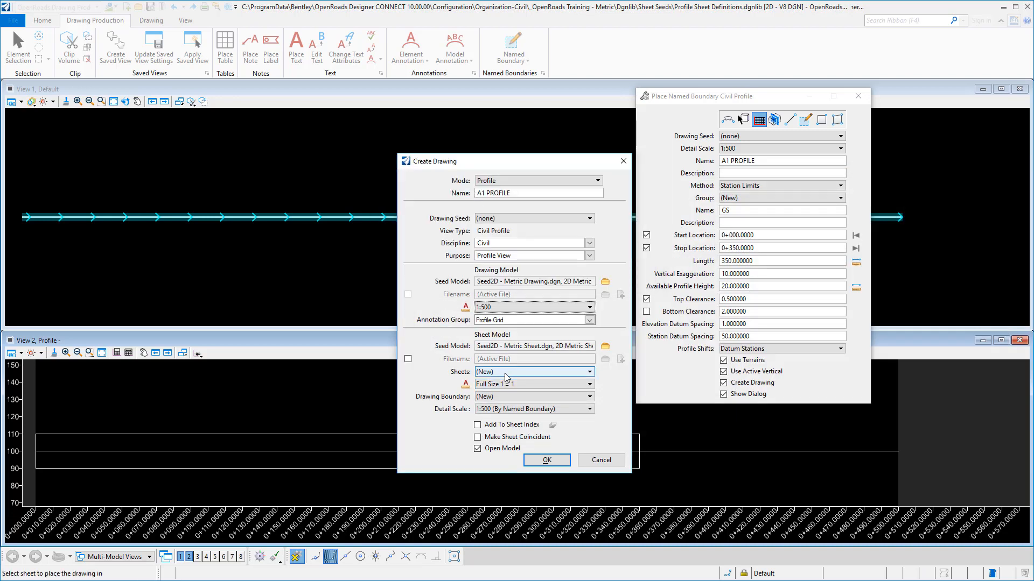
Set the sheet's detail scale to 1:500 and create the A1 PROFILE drawing and sheet models
click(502, 410)
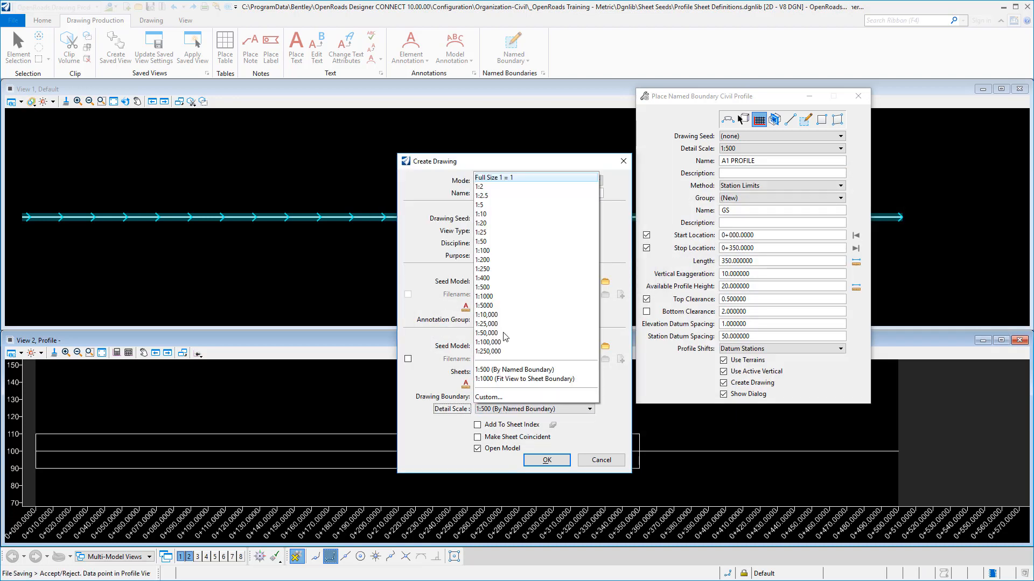
click(503, 286)
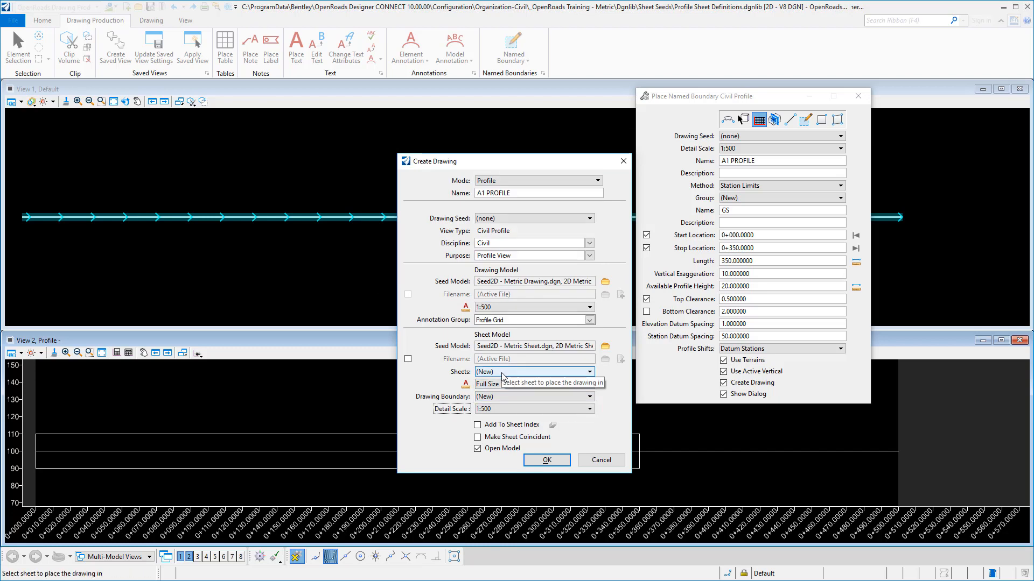
click(541, 462)
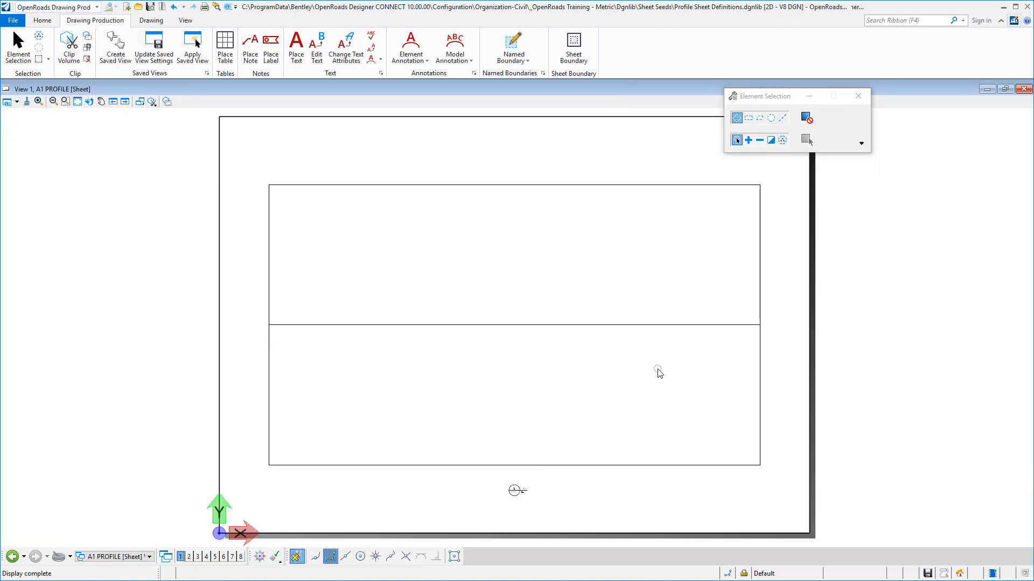
Start placing an active cell and attach the Plan and Profile Border.cel cell library
click(56, 25)
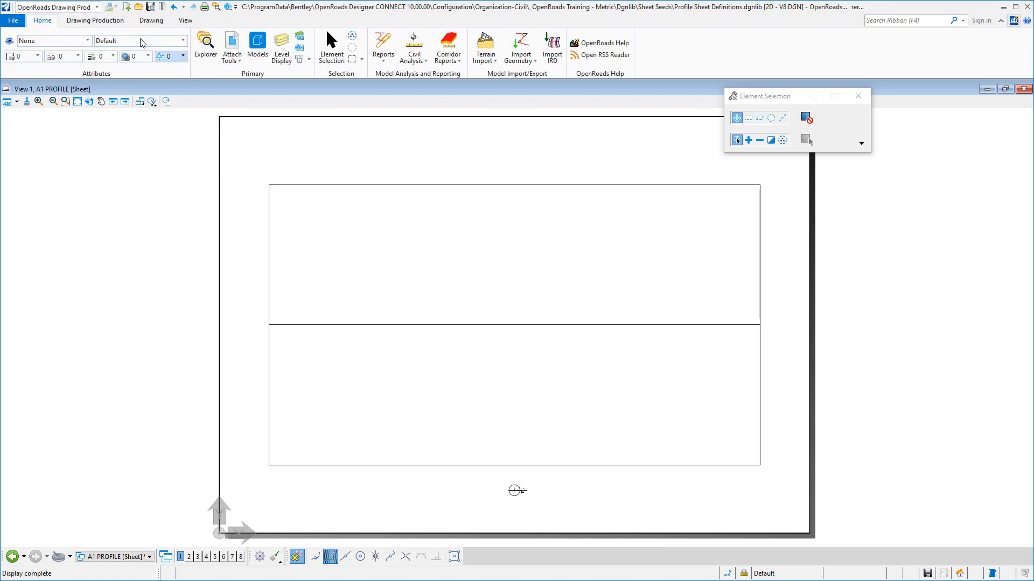
click(152, 20)
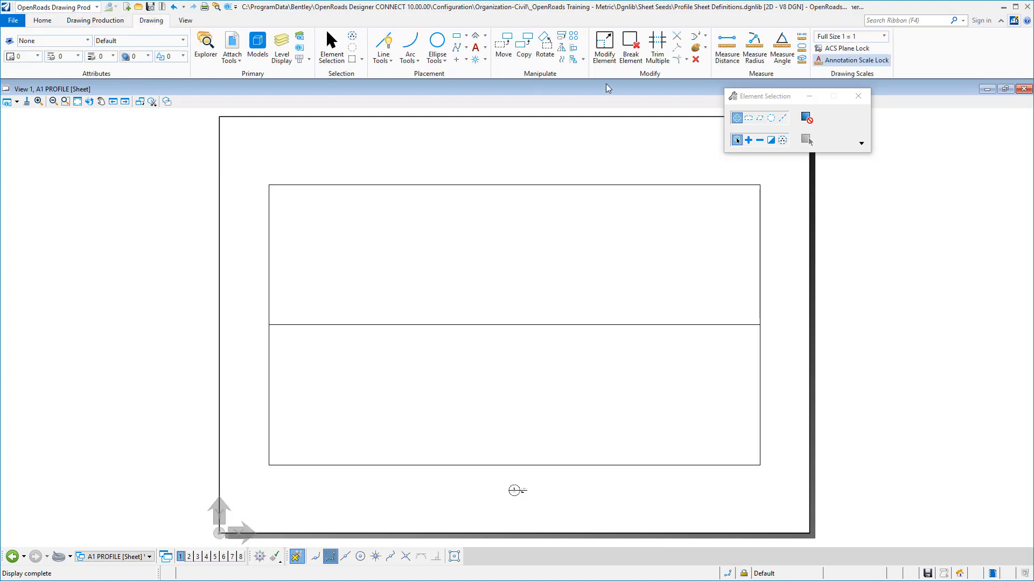
click(476, 60)
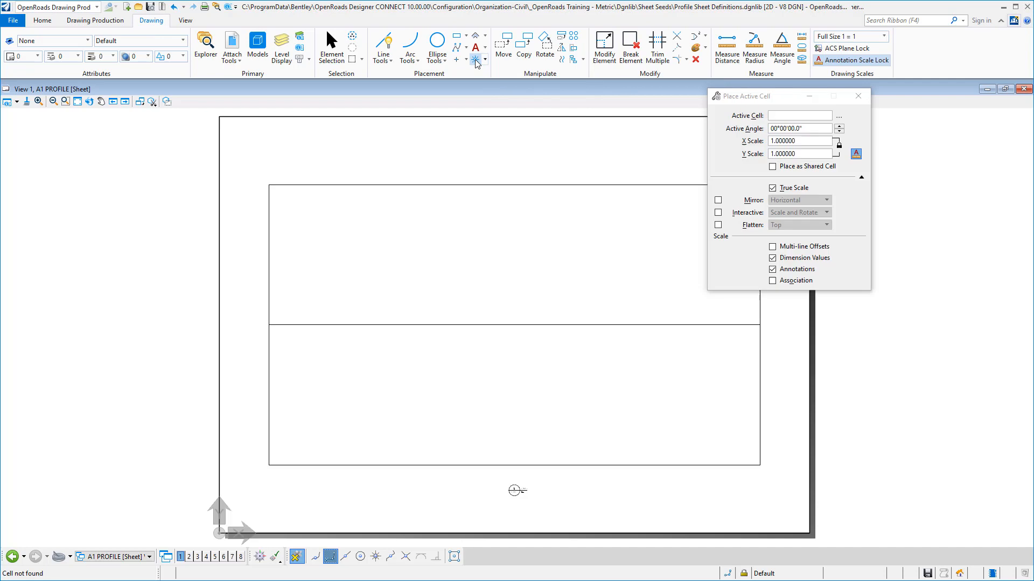
click(839, 116)
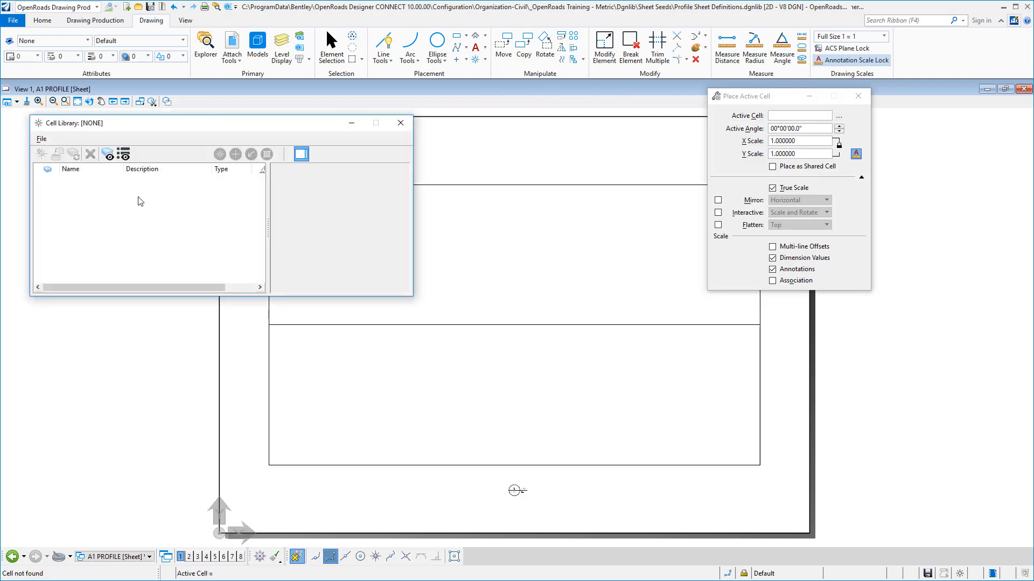
click(41, 139)
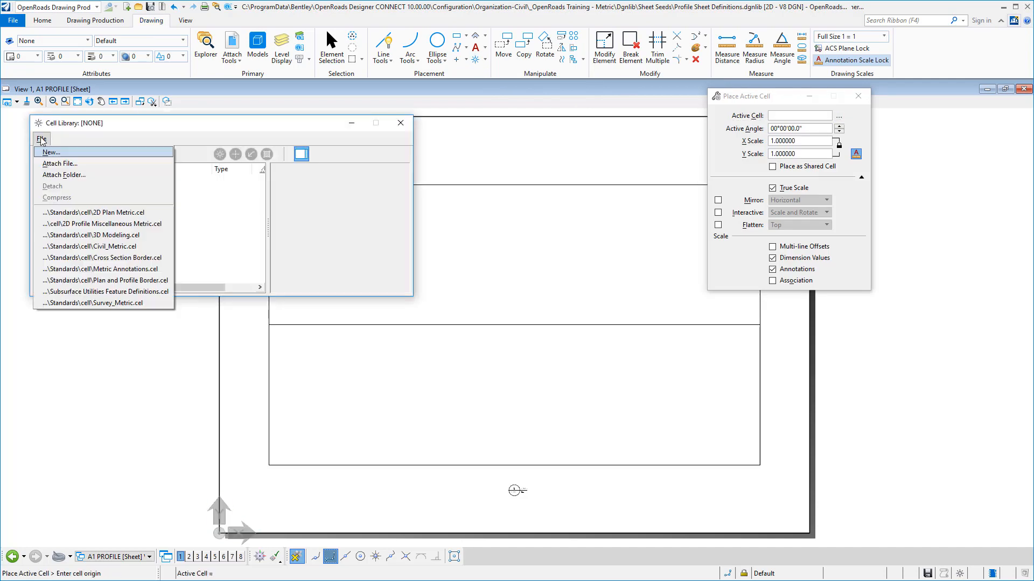
click(82, 282)
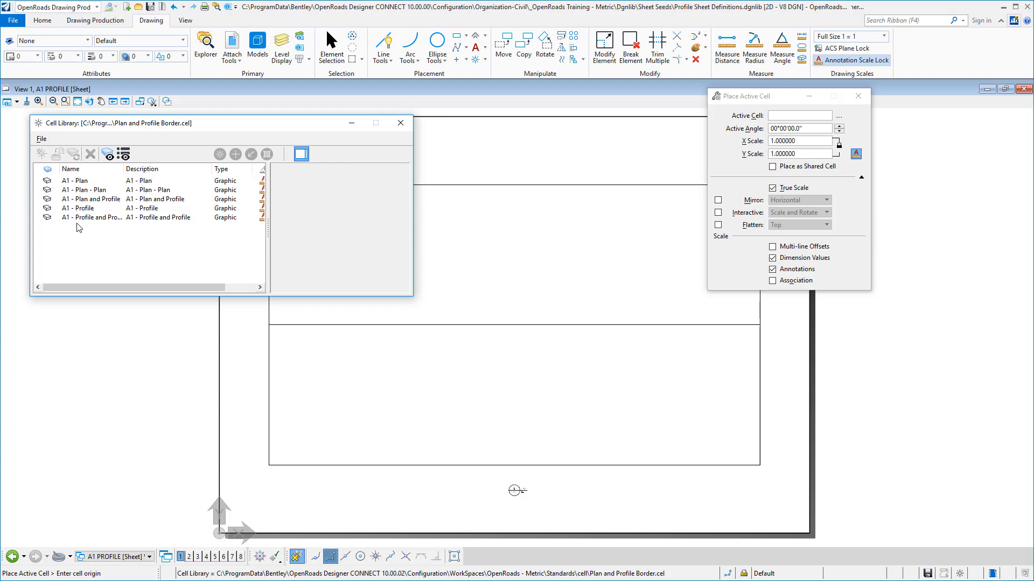
Make A1 - Profile the active cell and place it once at the sheet's lower-left corner, at the origin
click(84, 209)
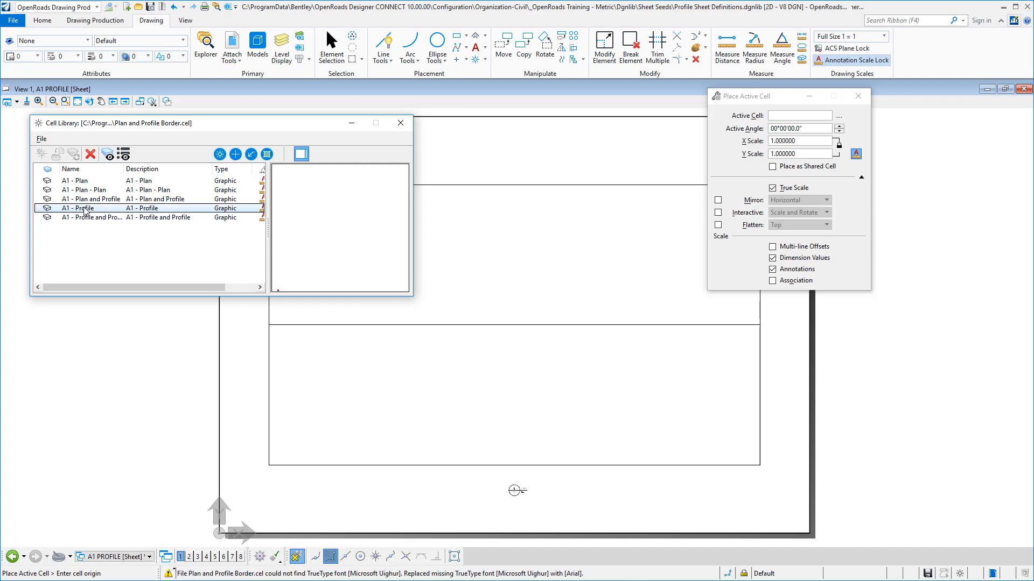
double_click(85, 209)
click(400, 123)
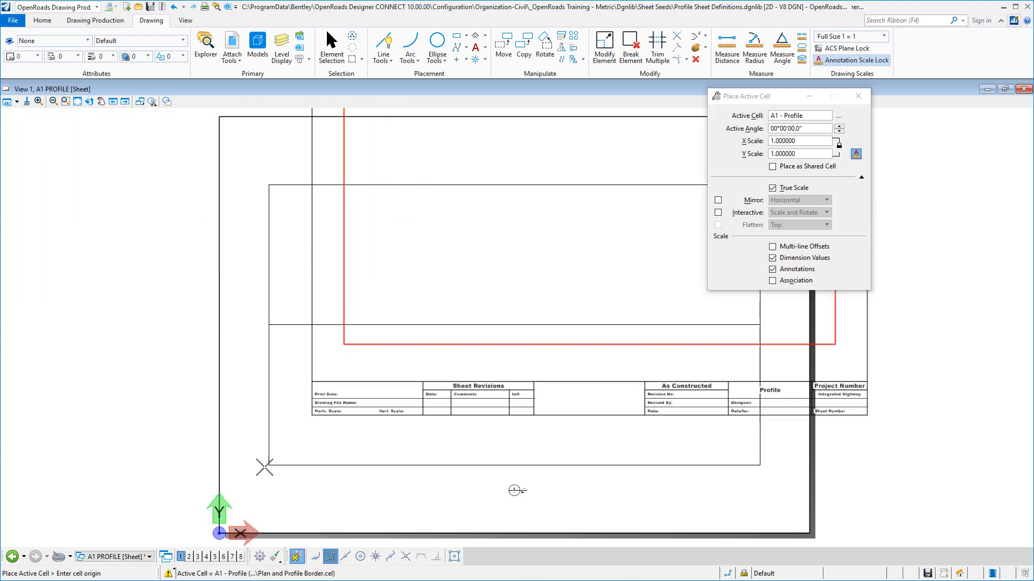
click(219, 533)
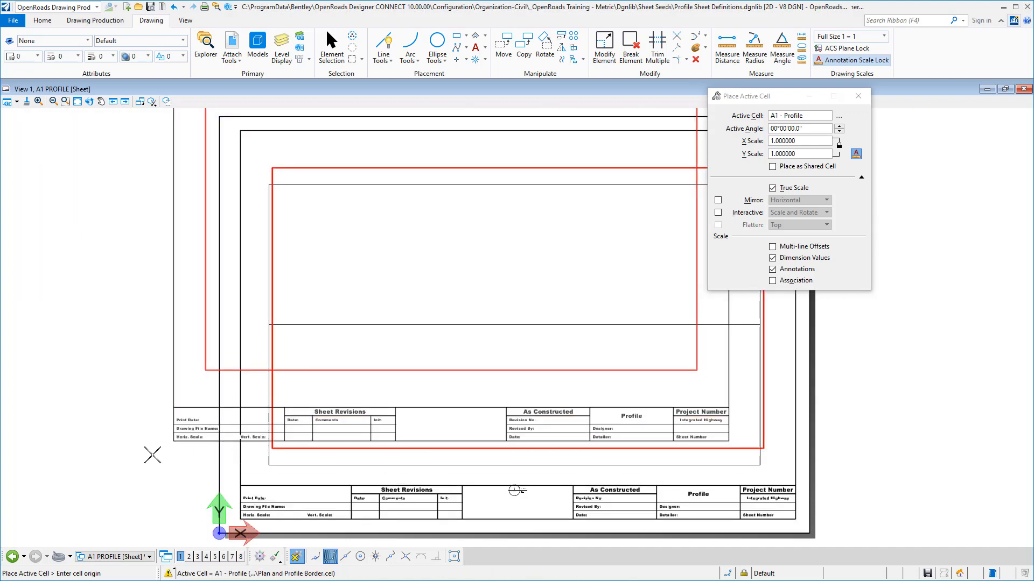
key(Escape)
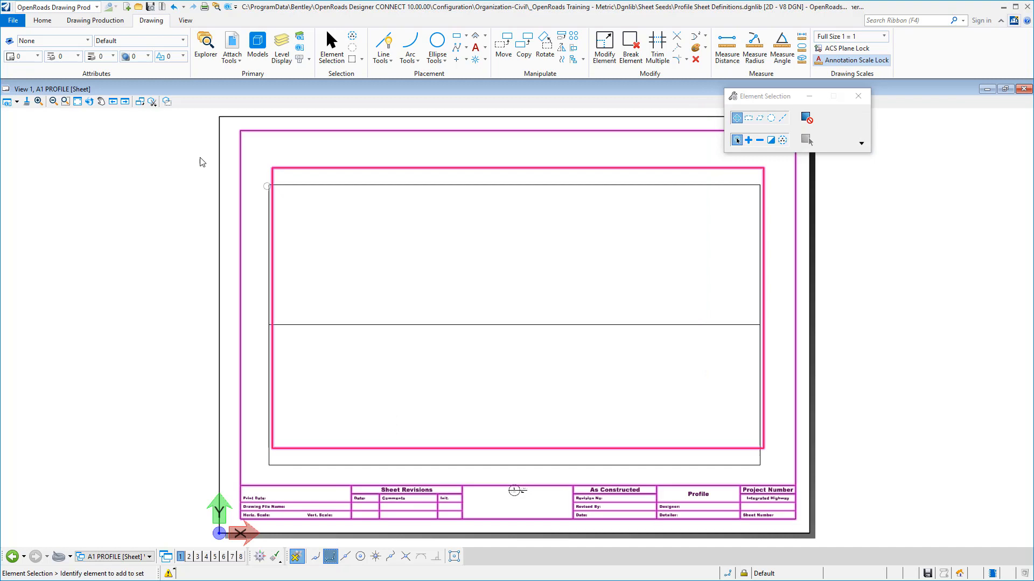
Move the A1 PROFILE reference with its boundary so its lower-left corner meets the lower-left corner of the border's red frame
click(237, 52)
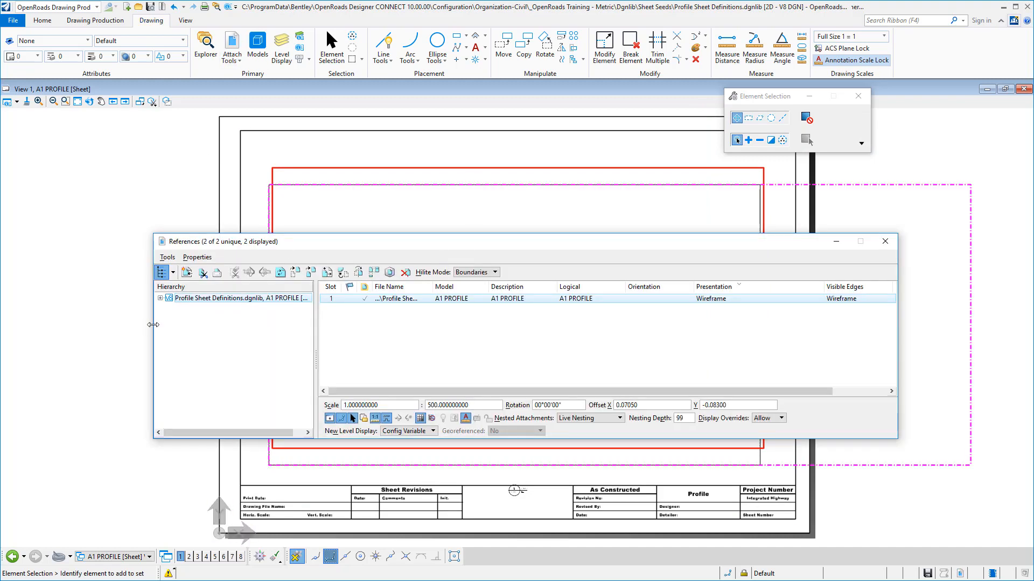
drag(152, 325, 350, 325)
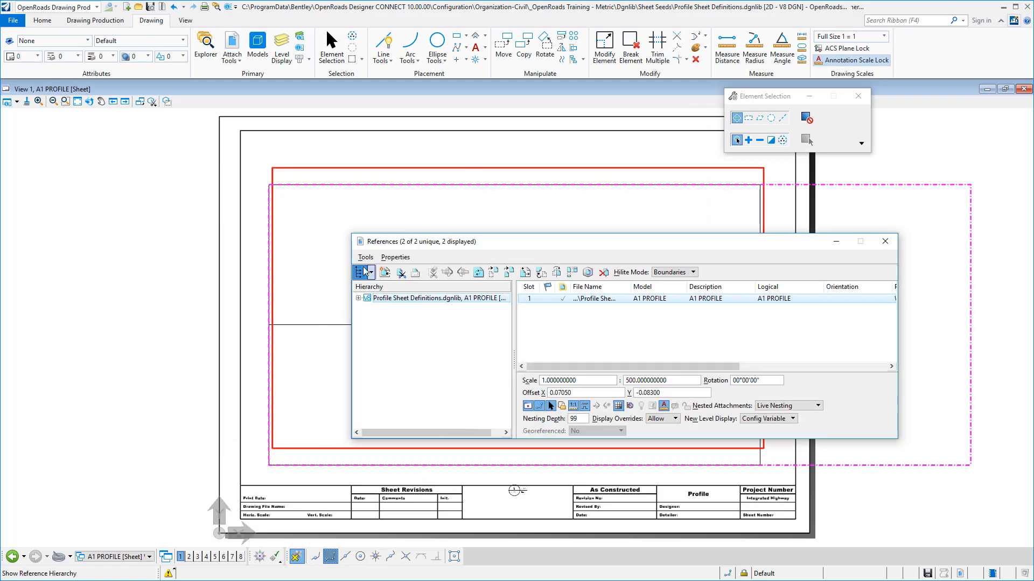
click(360, 271)
drag(475, 235, 541, 189)
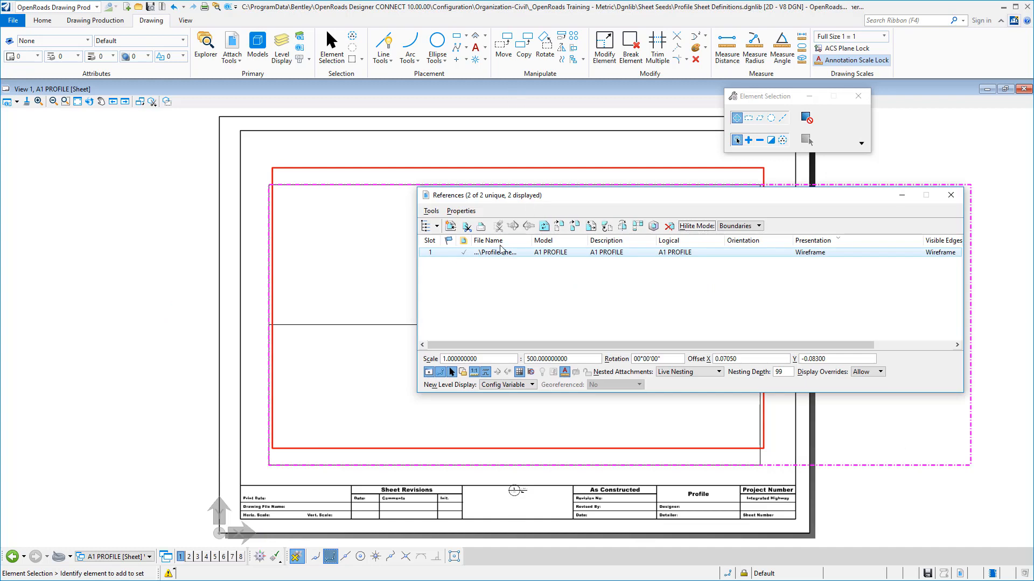
click(560, 226)
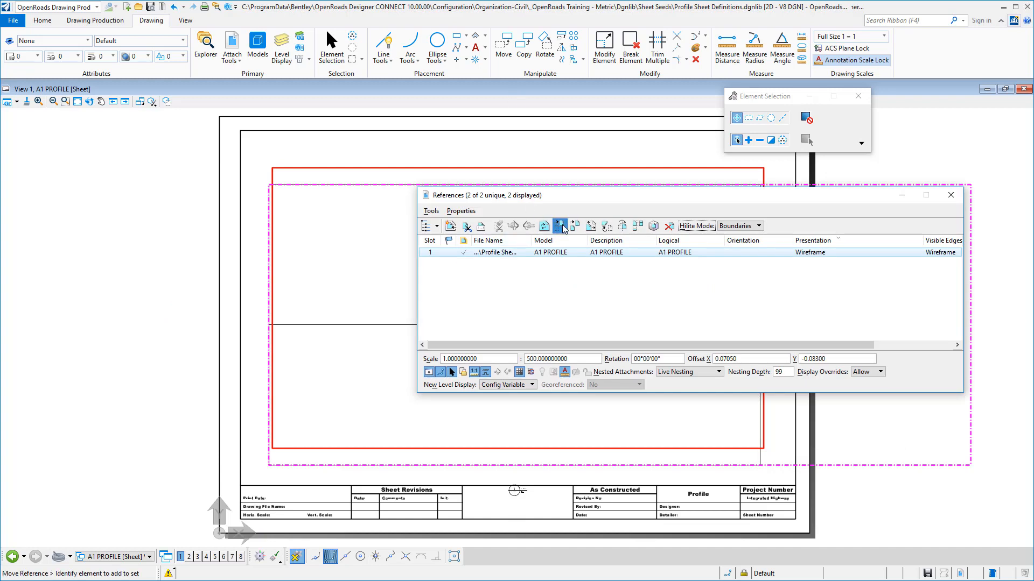
click(269, 465)
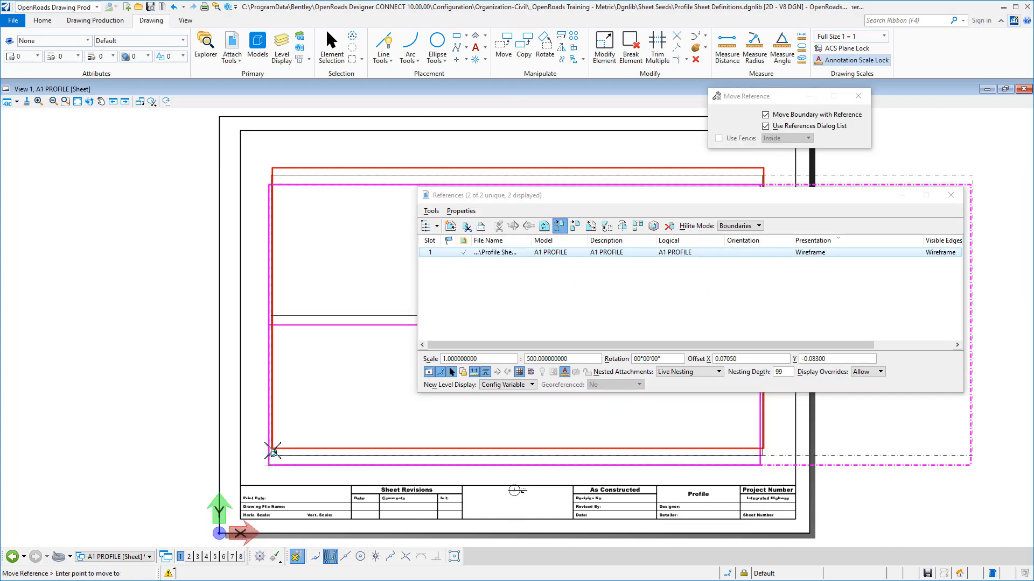
click(273, 447)
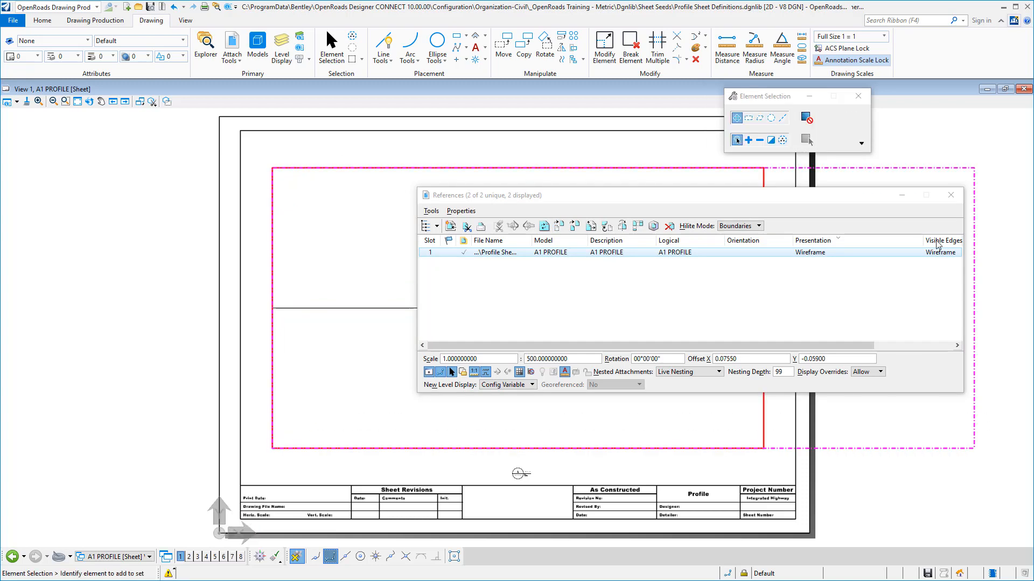
click(950, 195)
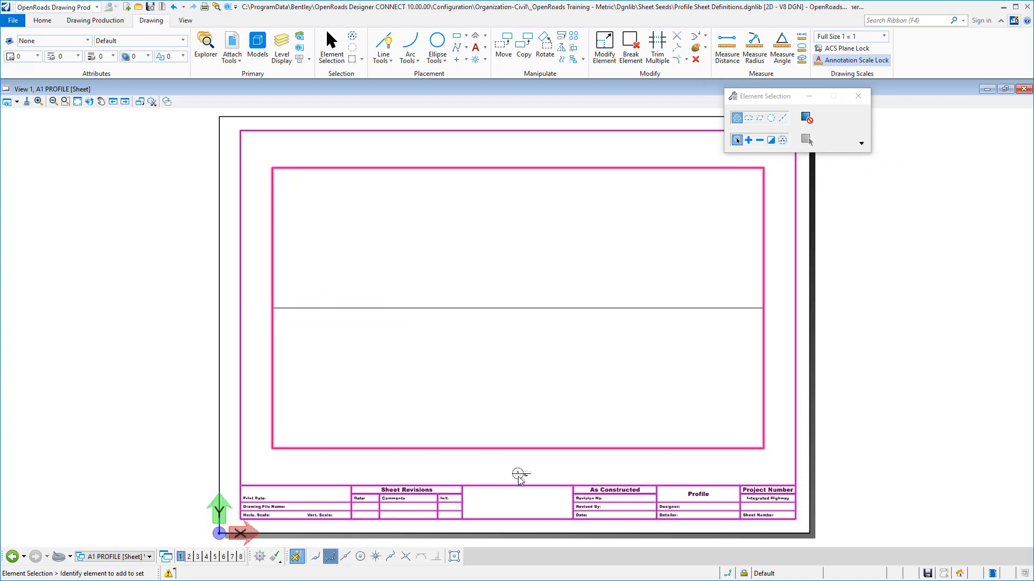
Move the drawing boundary's marker outside the sheet's left edge and fit the boundary's corners to the red frame
mouse_move(519, 473)
mouse_down()
mouse_move(196, 350)
mouse_move(188, 312)
mouse_up()
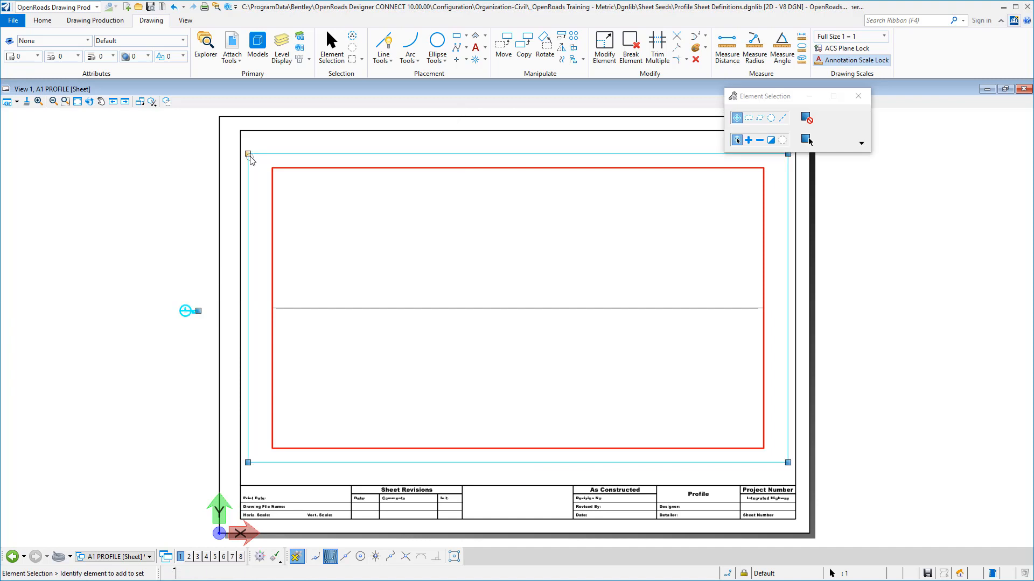
click(289, 177)
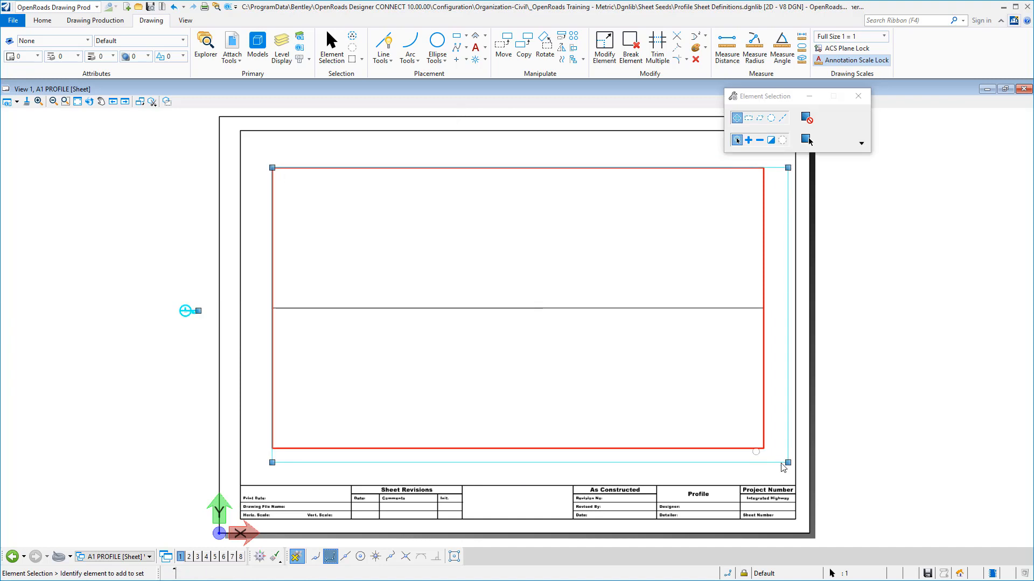
drag(760, 449, 764, 449)
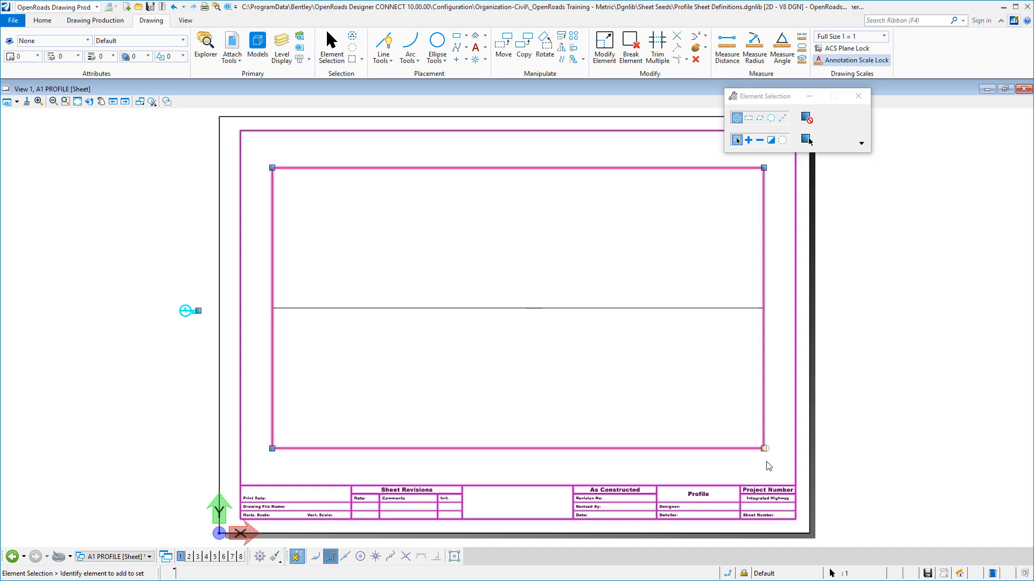
click(134, 387)
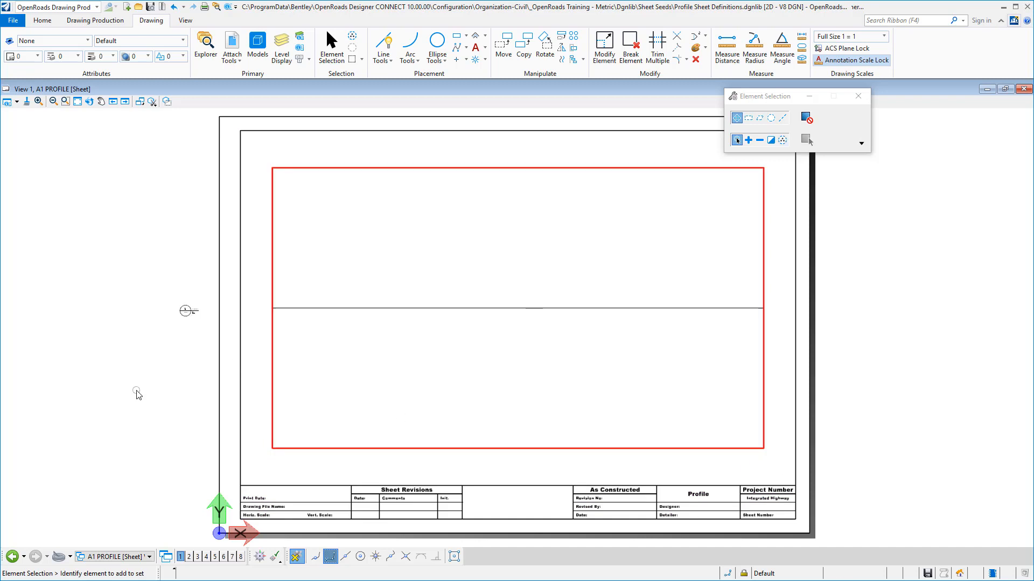
Turn off the display of constructions in the sheet view and save the settings
click(7, 102)
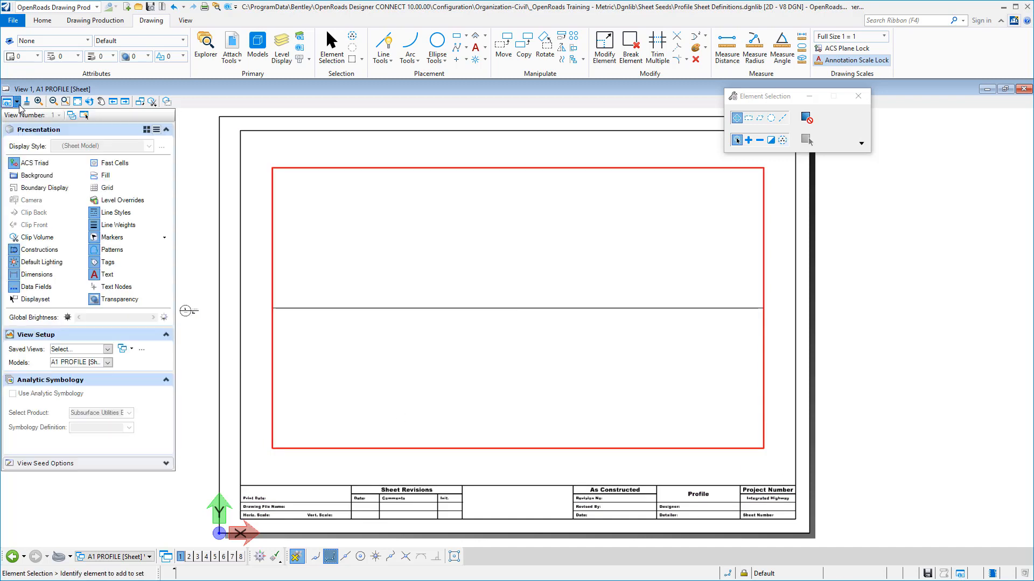
click(32, 249)
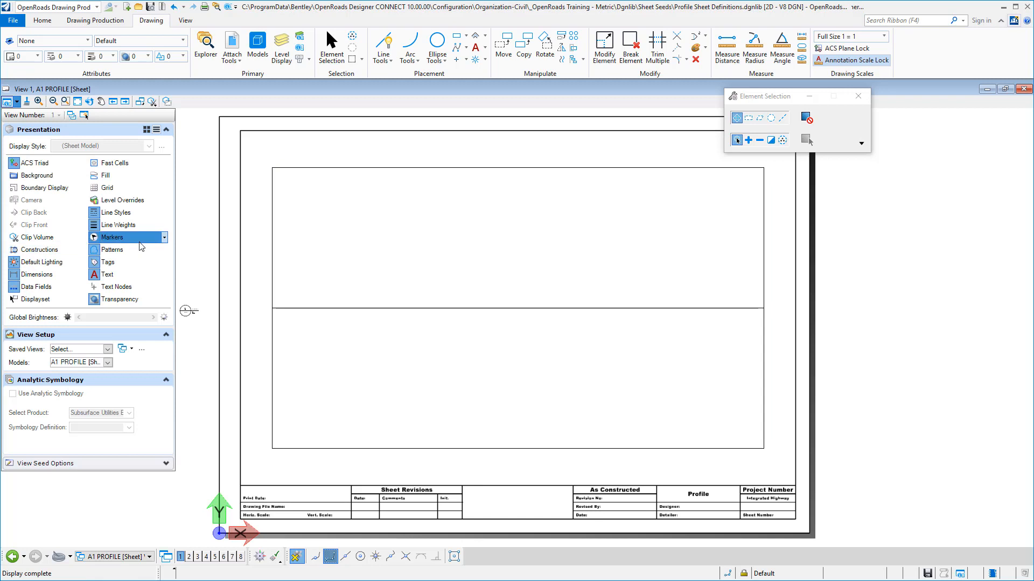
click(191, 233)
click(151, 8)
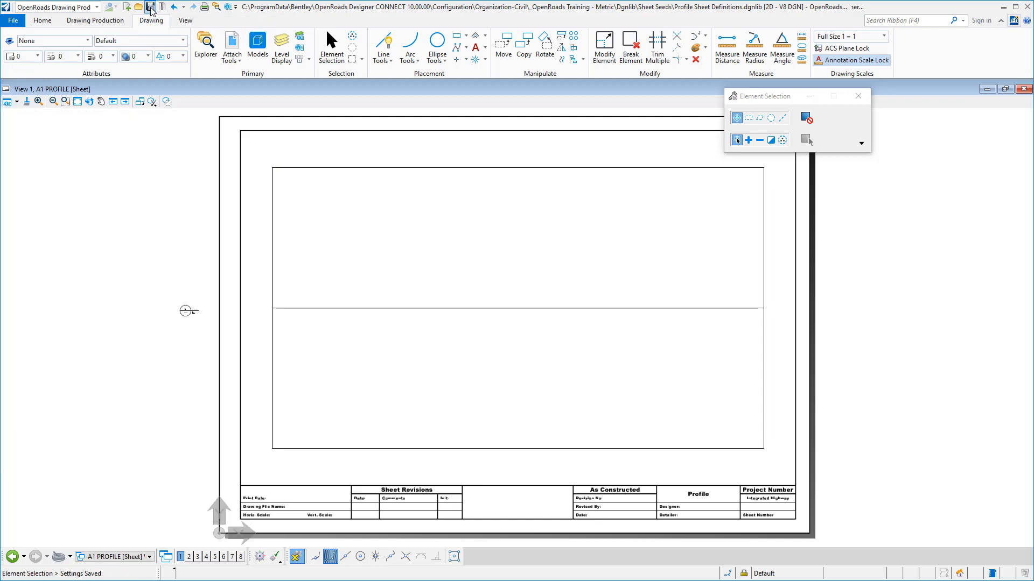
Select the drawing boundary by its marker and examine its drawing type and name properties
click(190, 313)
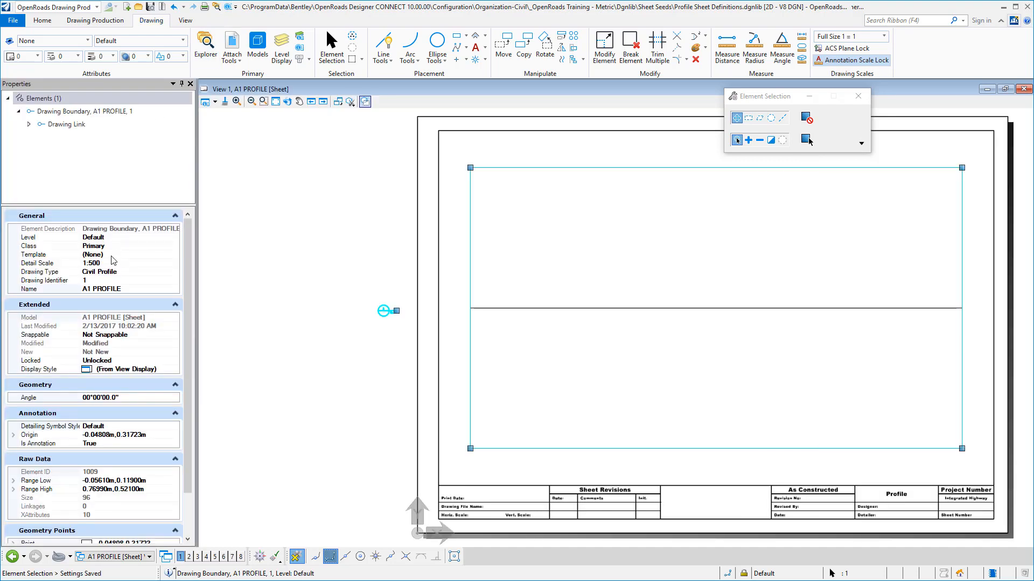
click(128, 275)
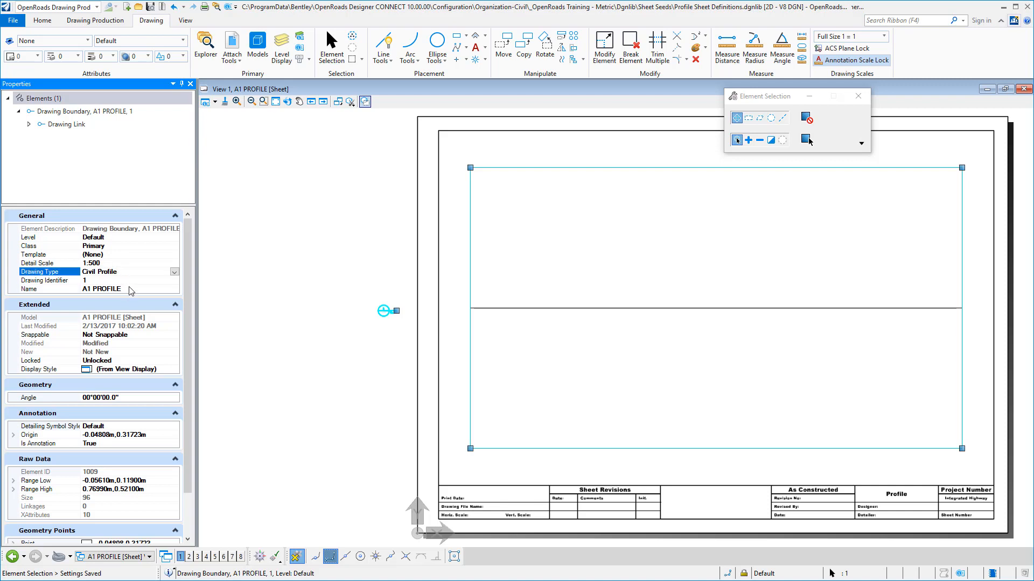
click(129, 288)
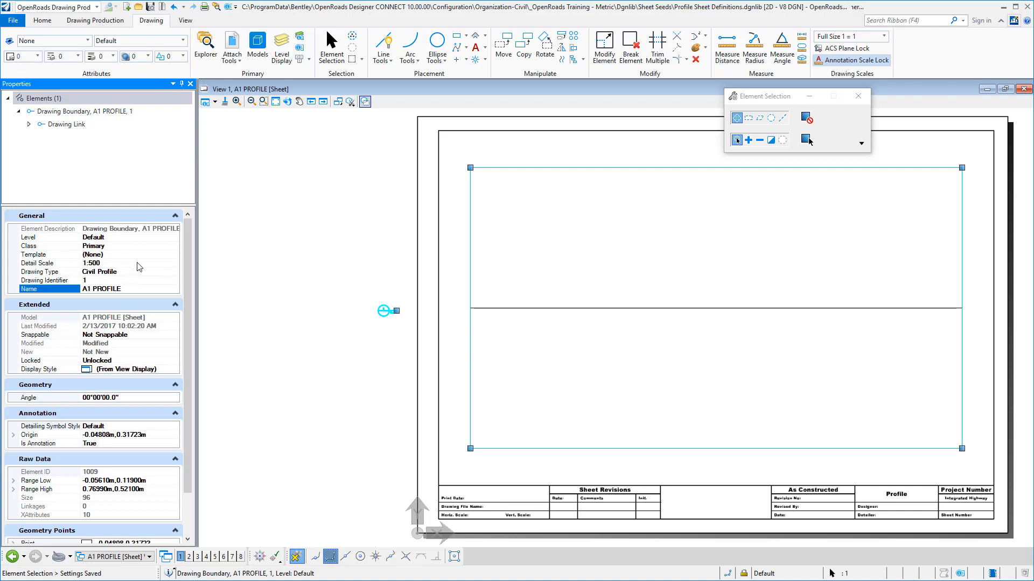
Open the A1 PROFILE drawing model with its view maximized and fitted to all elements, and save the settings
click(190, 84)
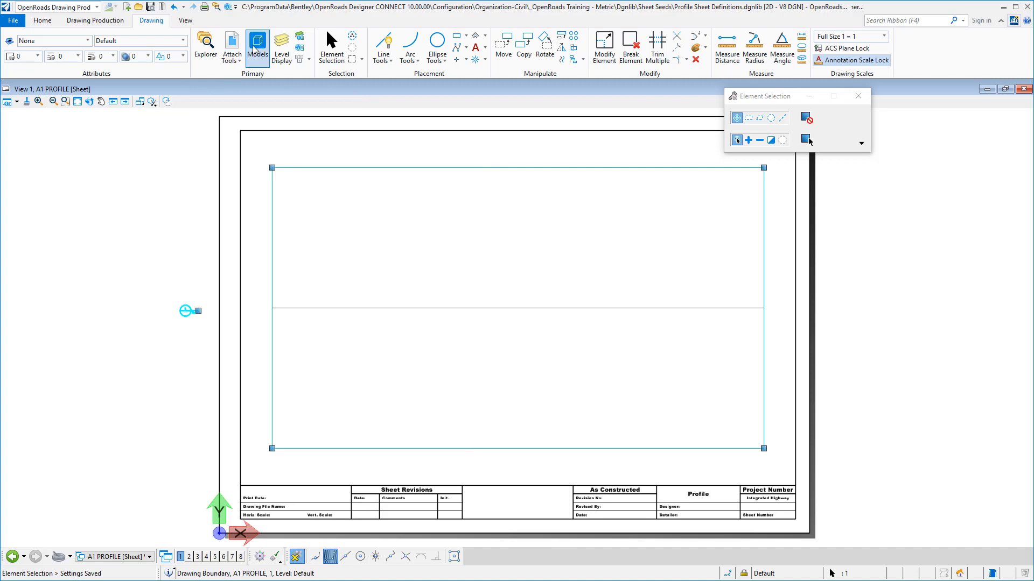
click(254, 49)
click(455, 340)
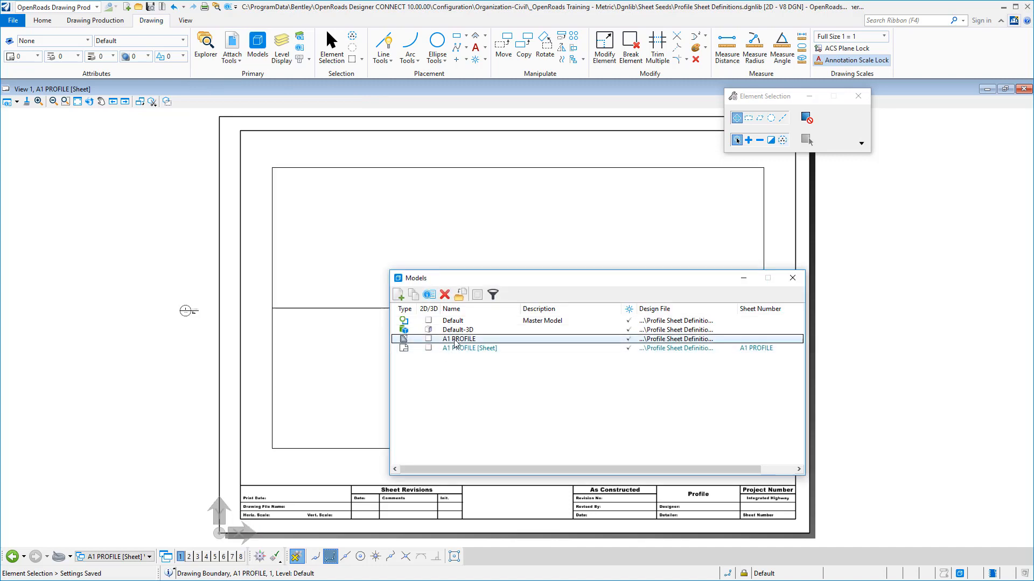
double_click(456, 340)
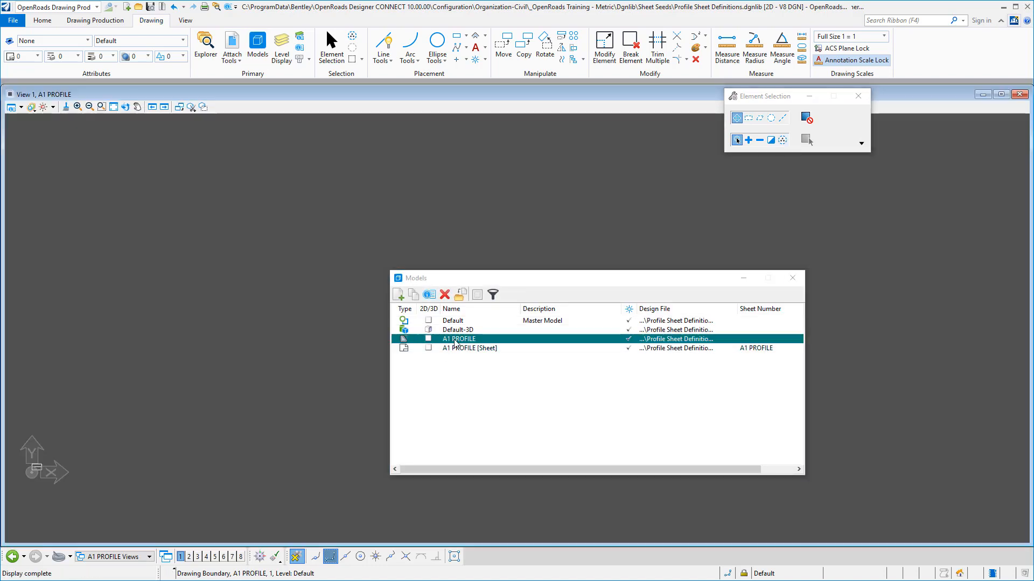
double_click(143, 95)
click(109, 102)
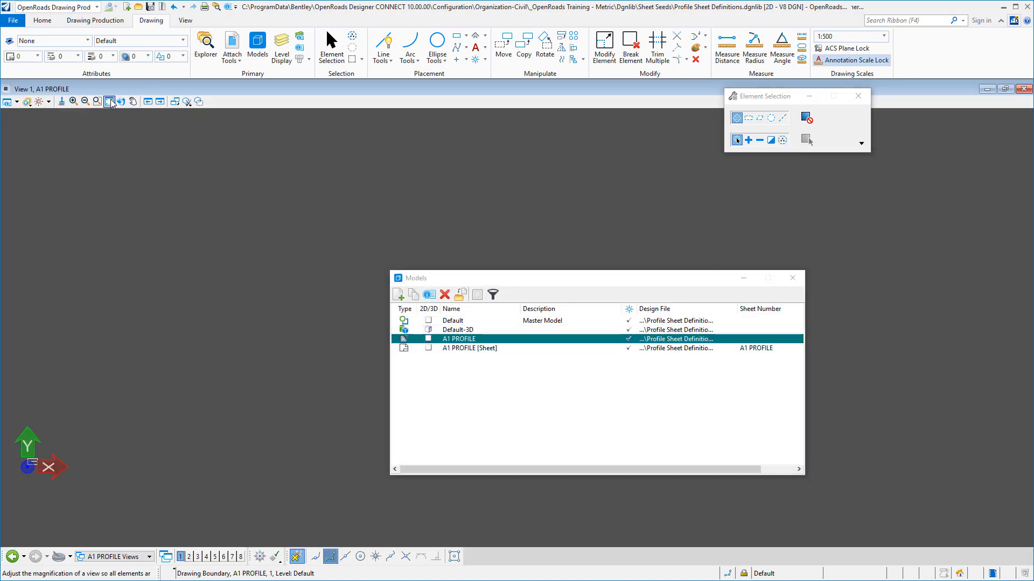
click(152, 8)
Activate the Default model, show the horizontal line's profile in View 2, and save the settings
click(458, 327)
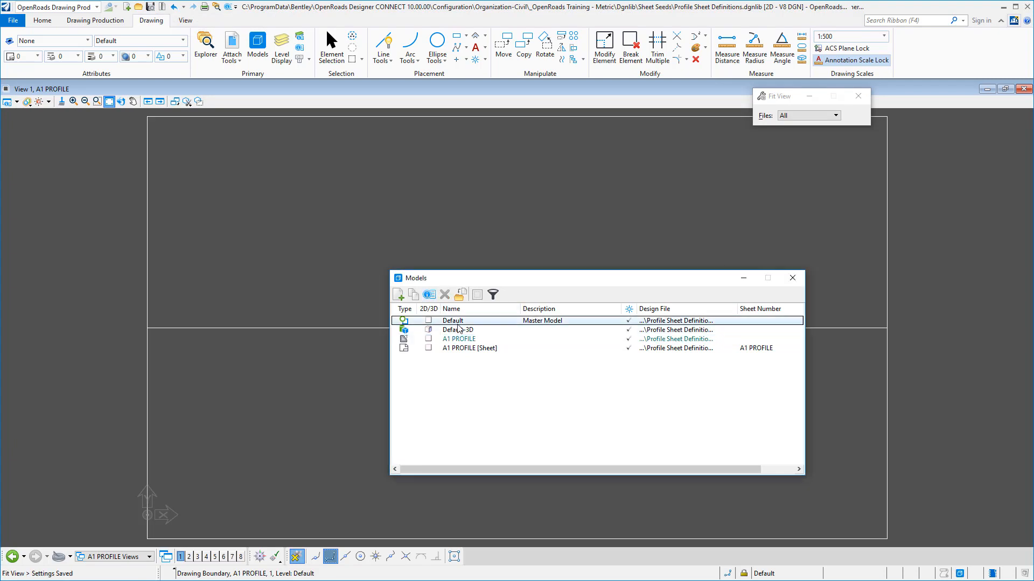
double_click(458, 323)
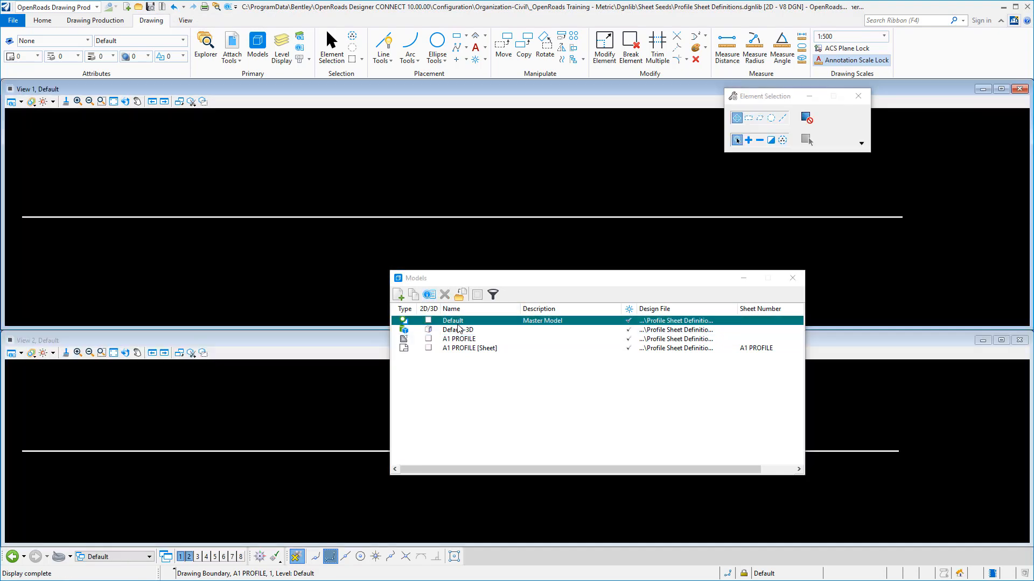
click(216, 217)
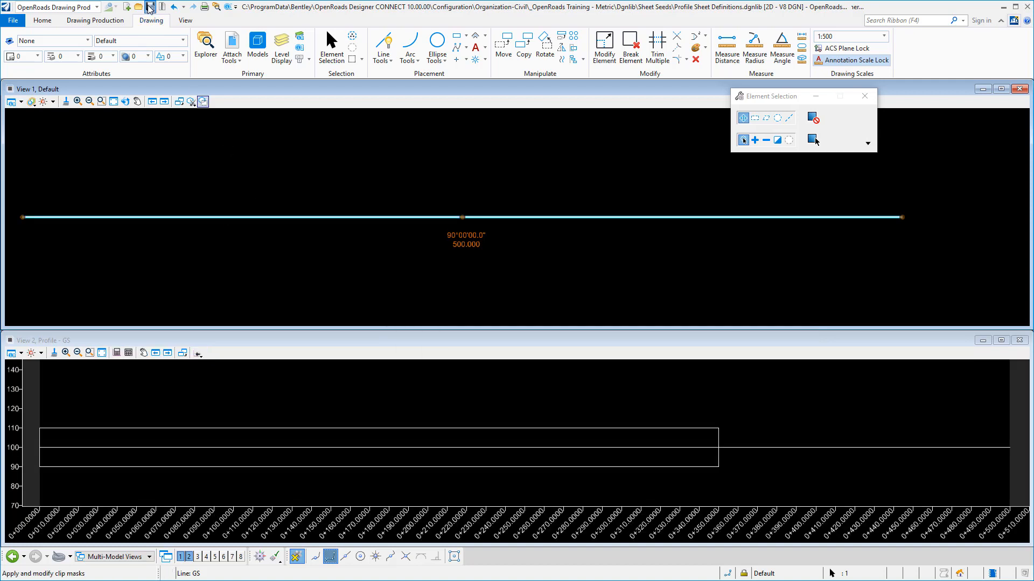
click(150, 7)
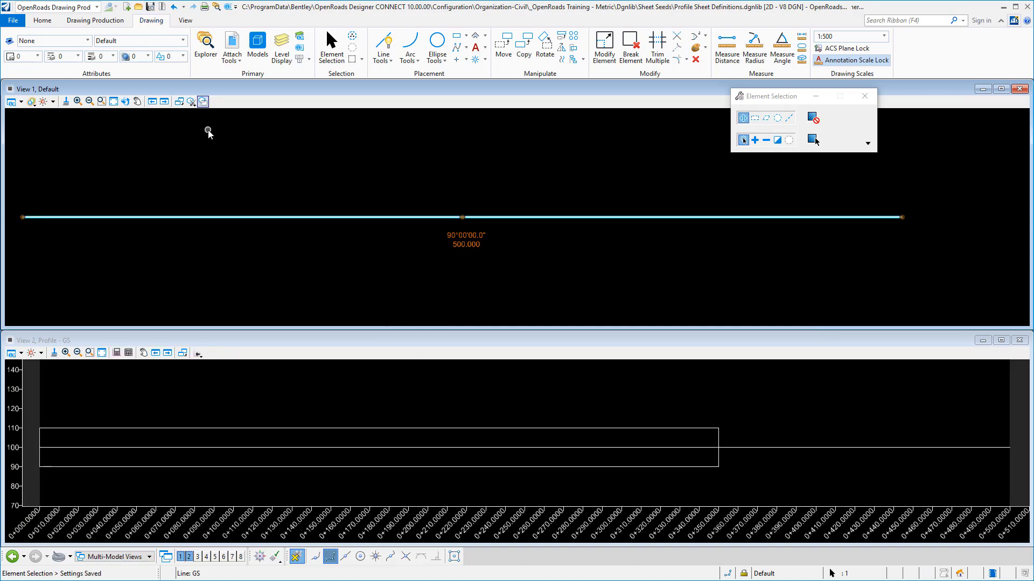